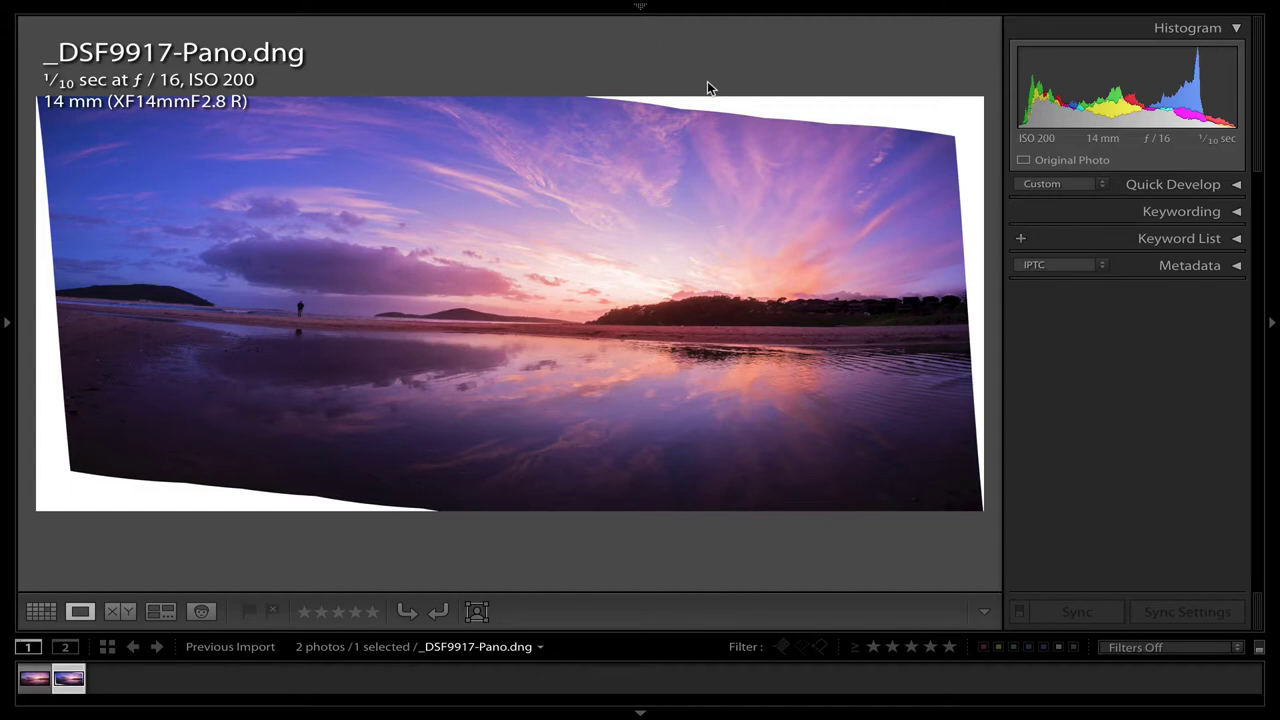
# - Compare the original panorama DNG with the earlier _DSF9917-Pano-Edit.tif copy, ending on the DNG
pyautogui.press('Left')
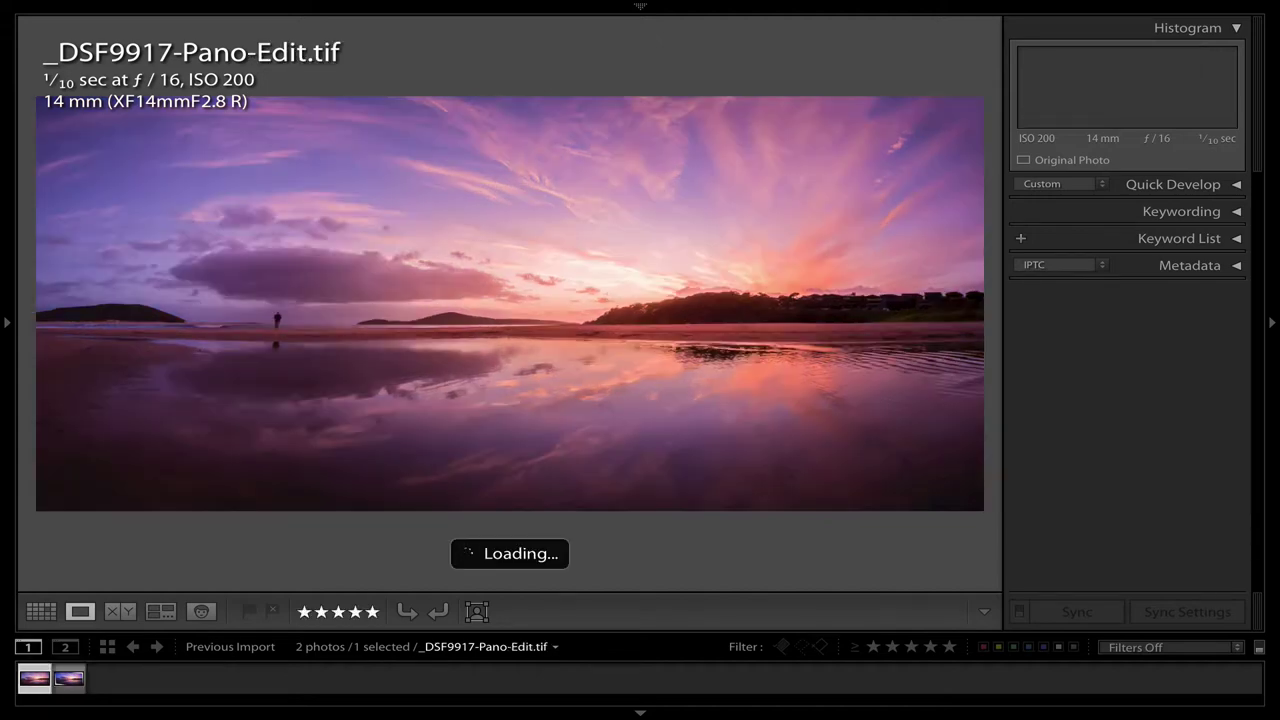
pyautogui.press('Right')
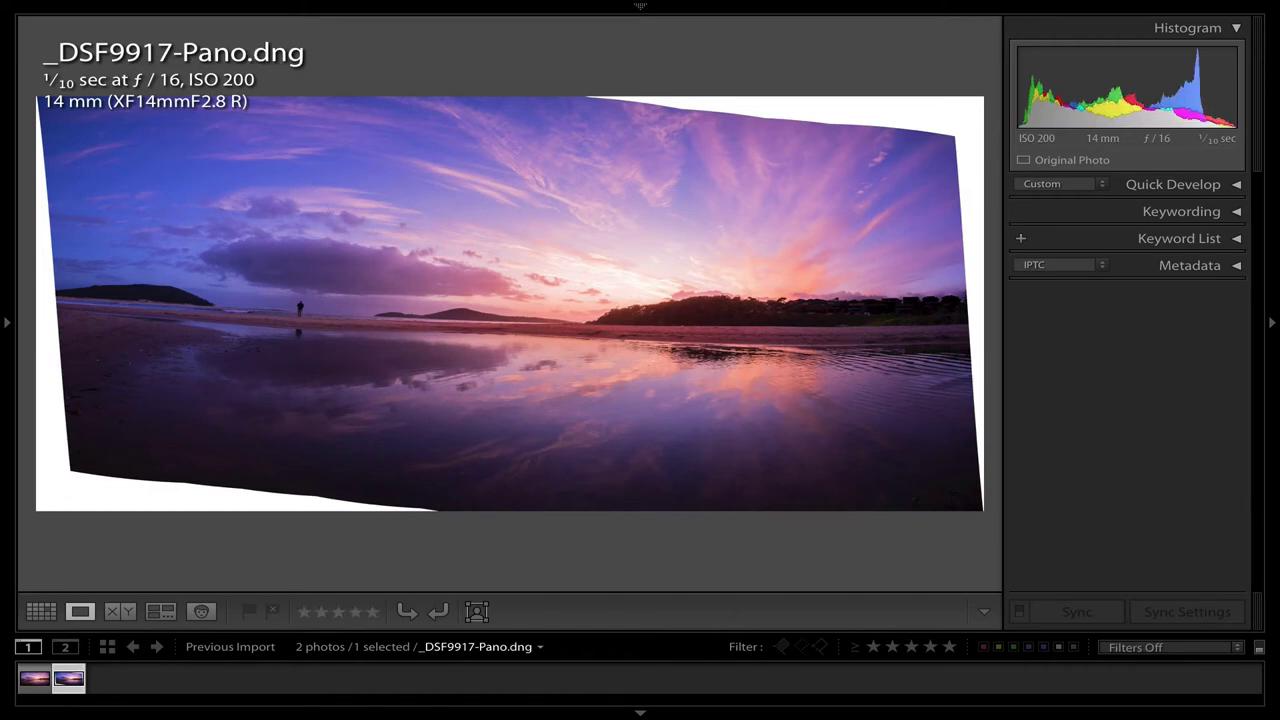
pyautogui.press('Left')
pyautogui.press('Right')
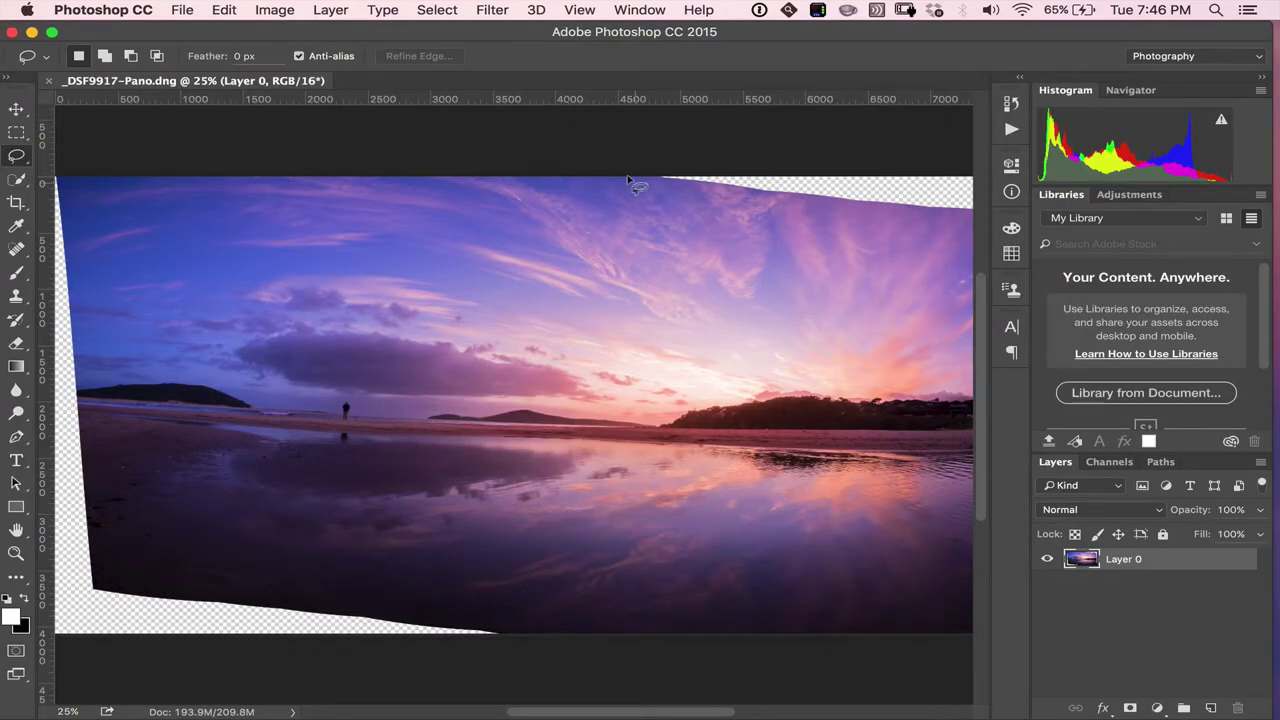
# - Zoom the opened panorama out until the whole image fits in the window
pyautogui.press('super+minus')
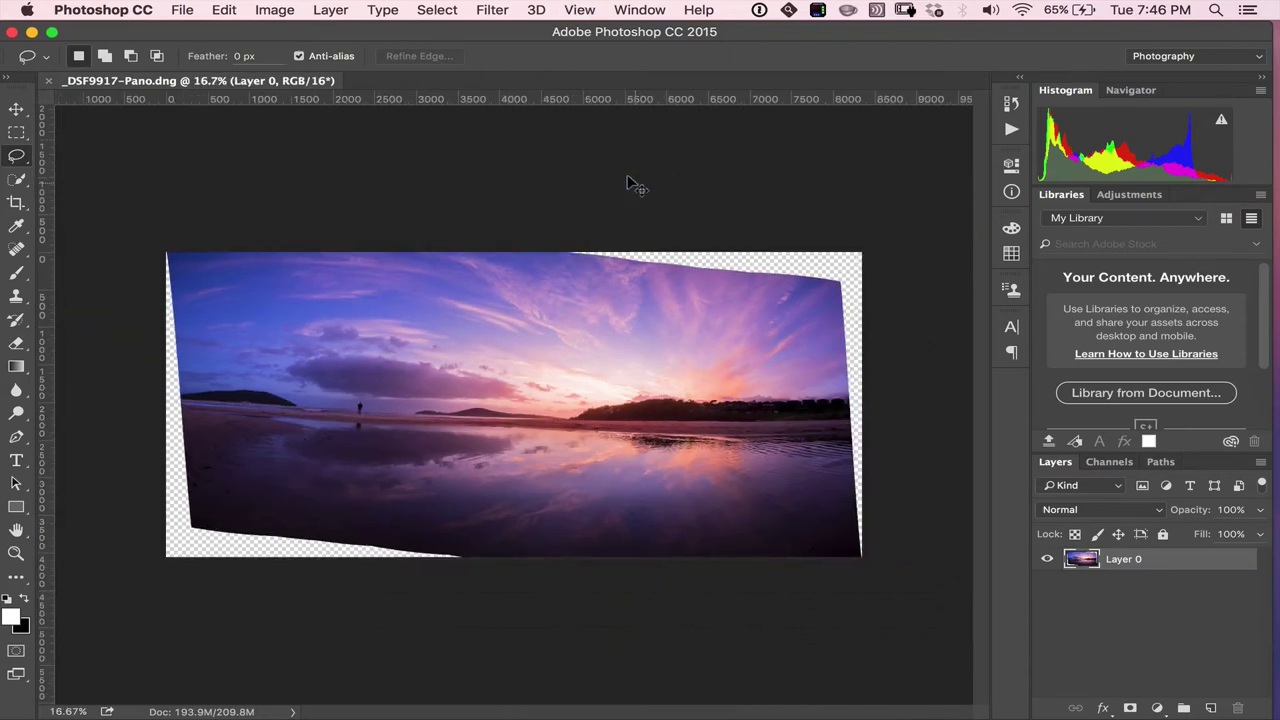
pyautogui.press('super+plus')
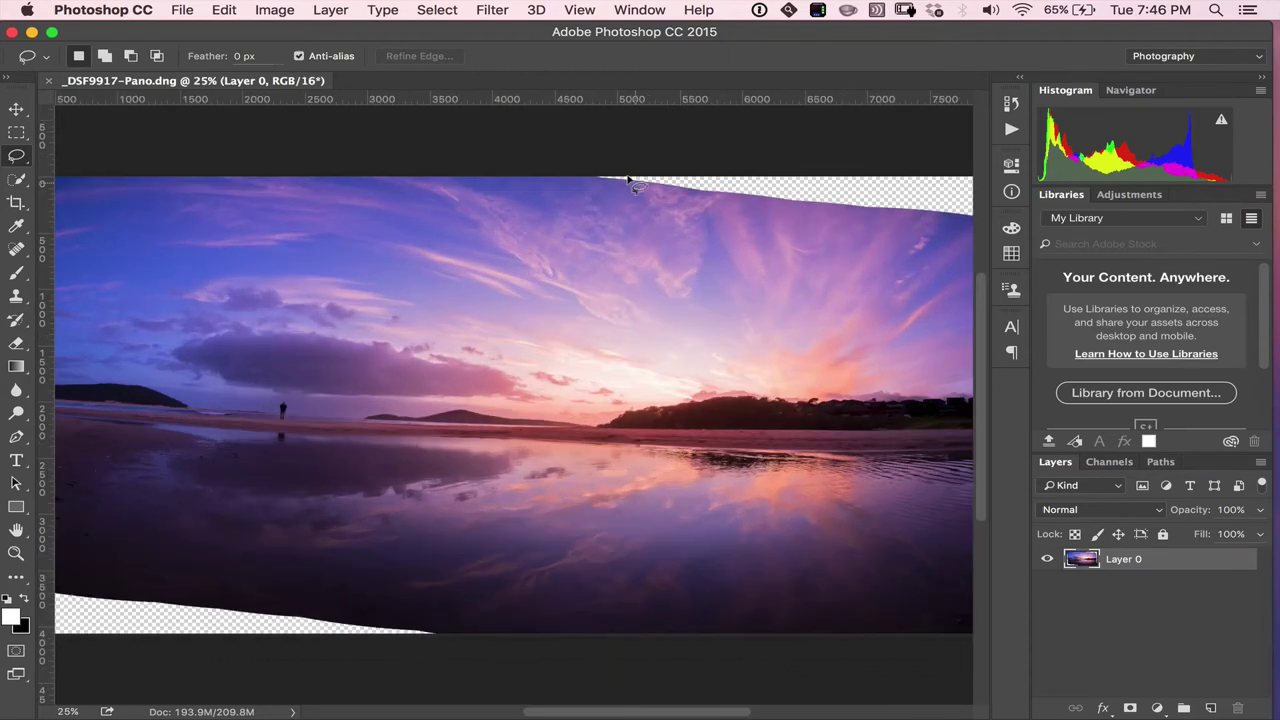
pyautogui.press('super+minus')
pyautogui.press('super+plus')
pyautogui.press('super+minus')
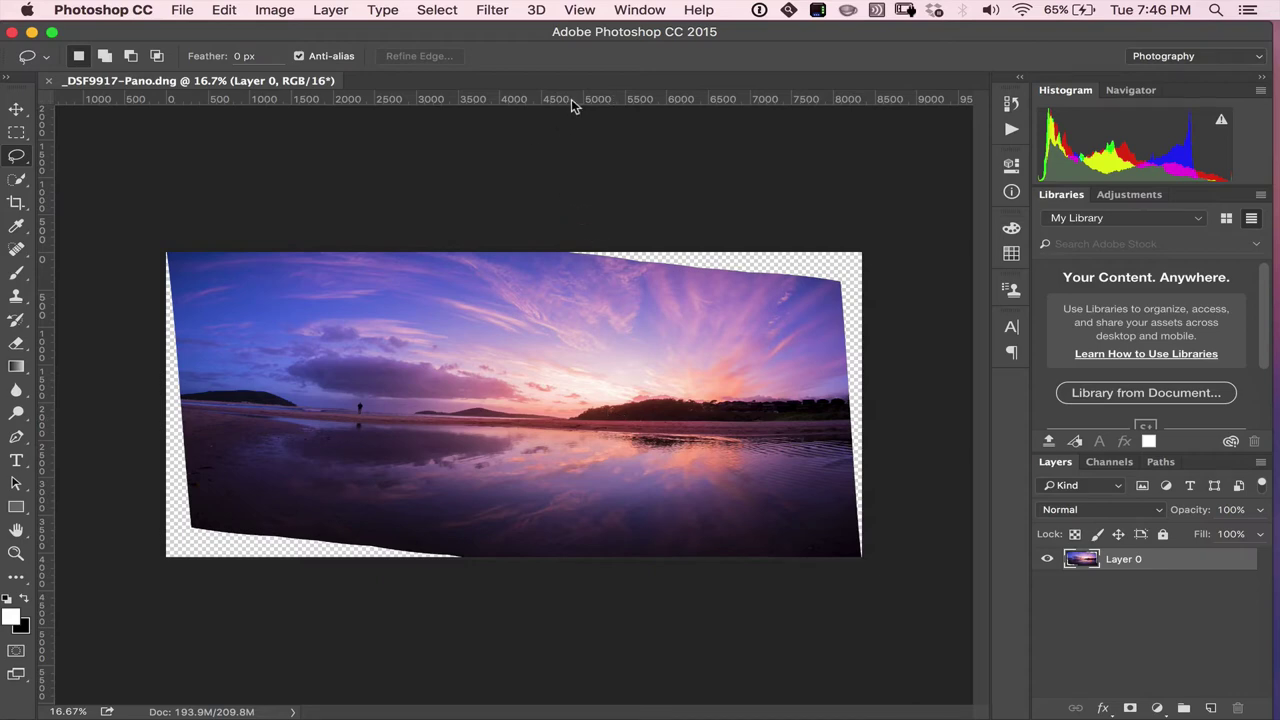
# - Drag a horizontal guide onto the image and toggle guide visibility off and on
pyautogui.moveTo(570, 101); pyautogui.dragTo(794, 421)
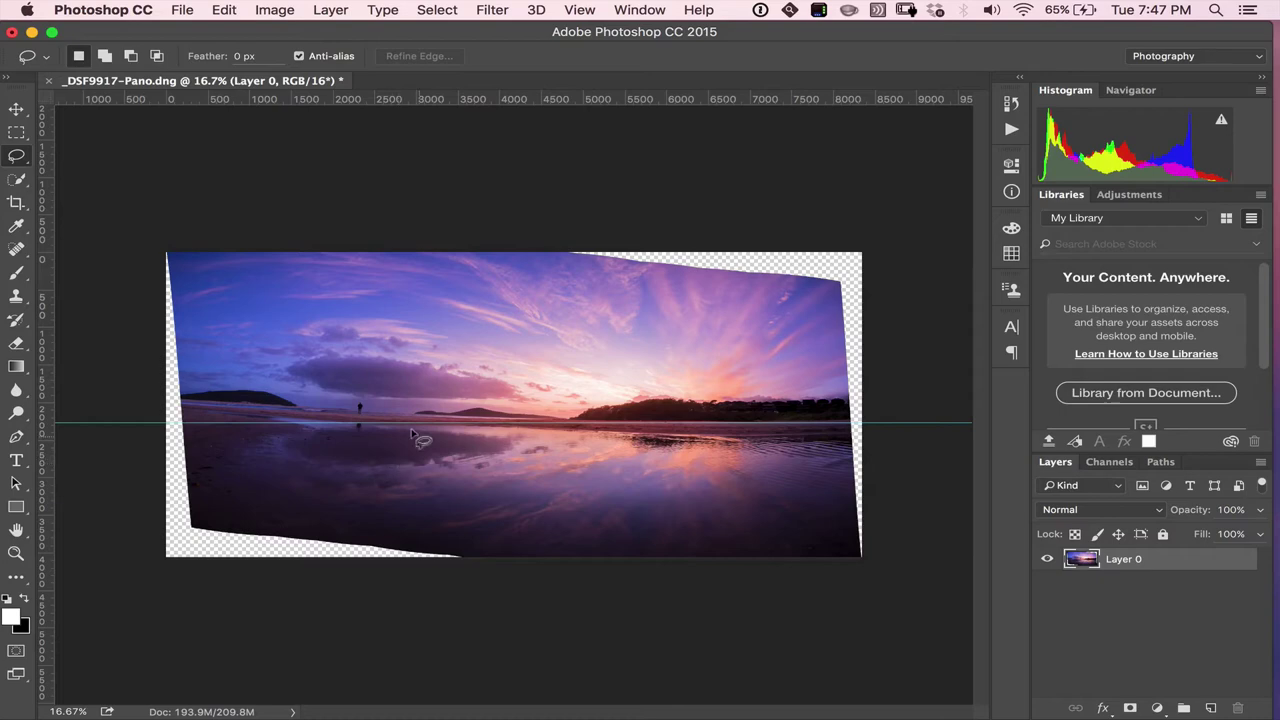
pyautogui.press('super+semicolon')
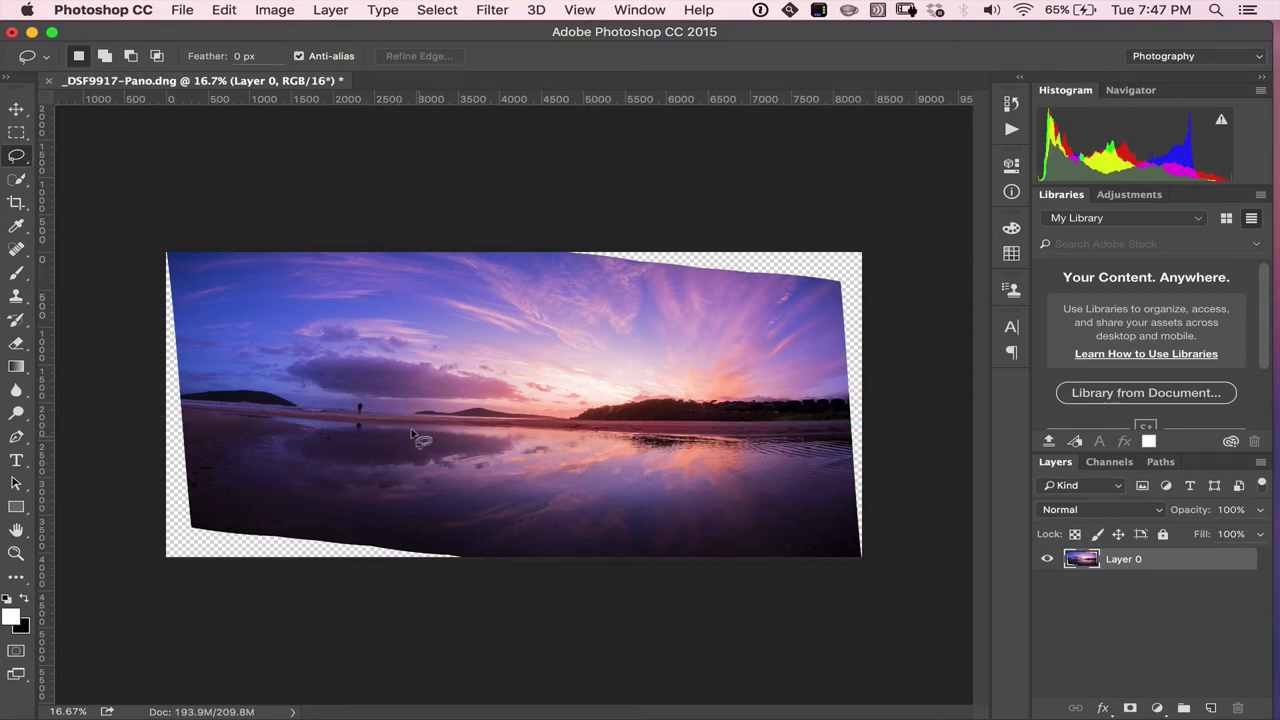
pyautogui.press('super+semicolon')
pyautogui.press('super+semicolon')
pyautogui.press('super+semicolon')
pyautogui.press('super+semicolon')
pyautogui.press('super+semicolon')
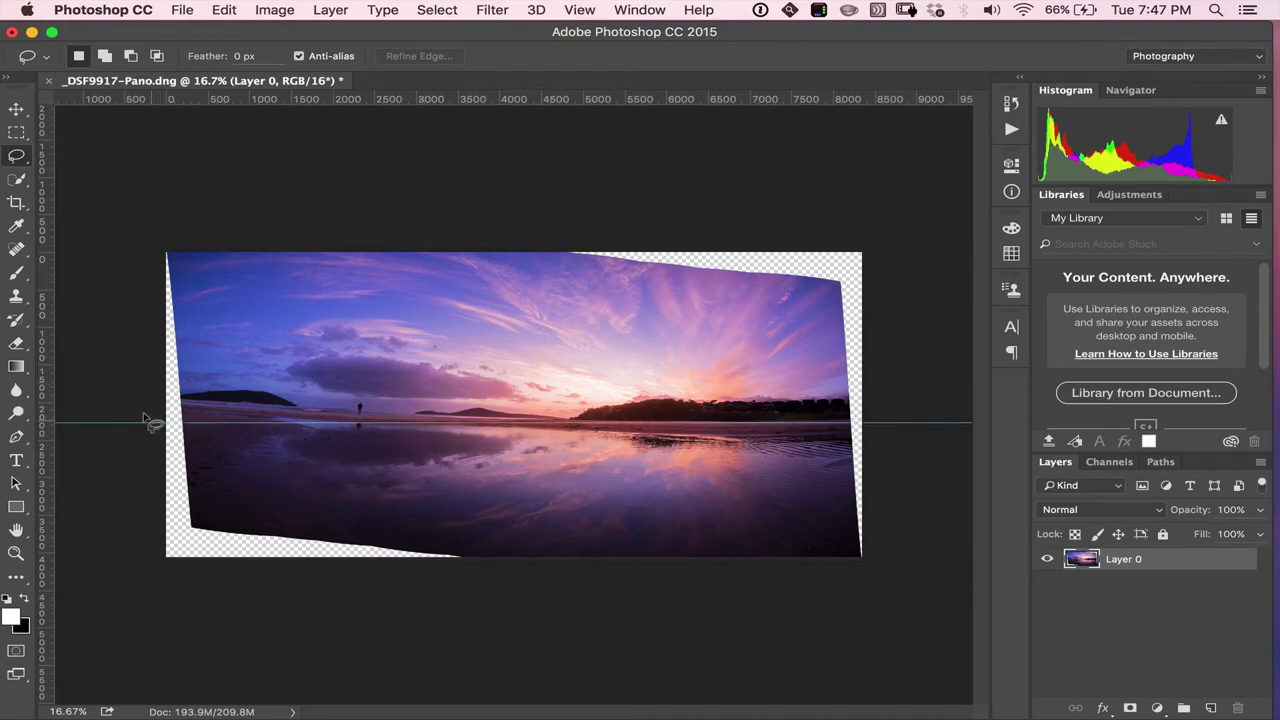
# - With the Move tool, set the guide along the horizon and remove the stray vertical guide
pyautogui.click(18, 108)
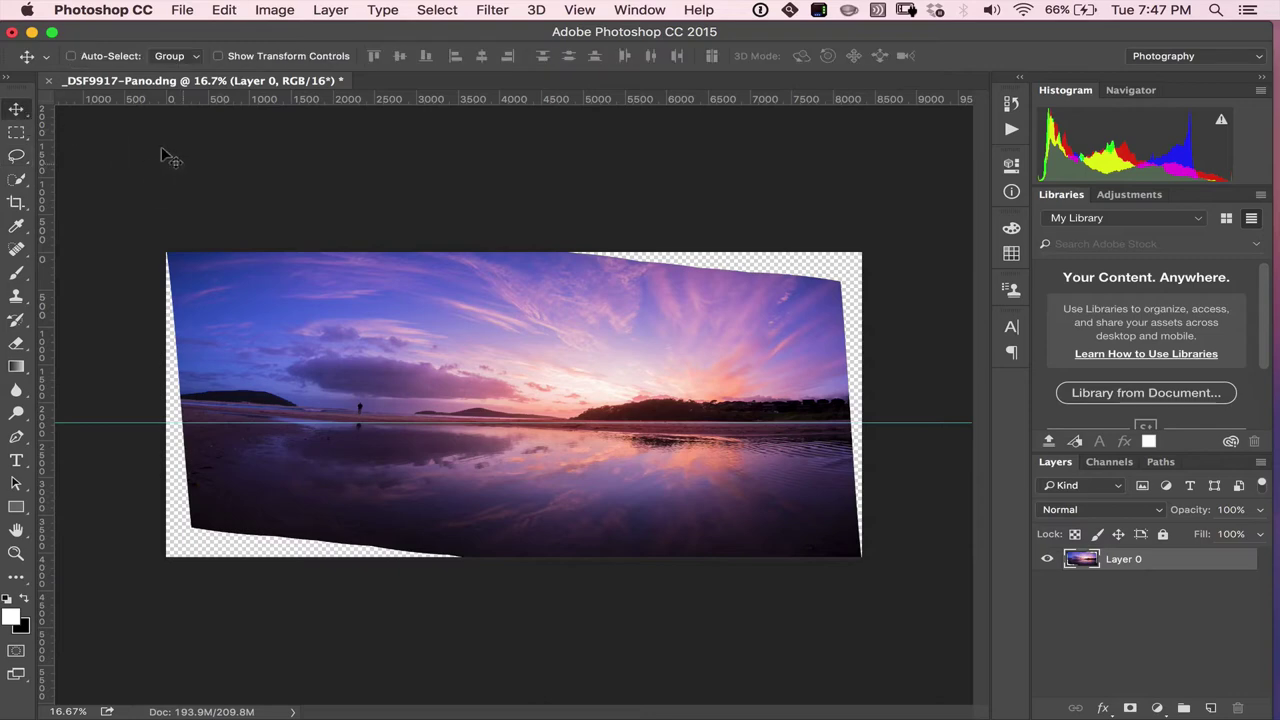
pyautogui.moveTo(114, 421); pyautogui.dragTo(190, 12)
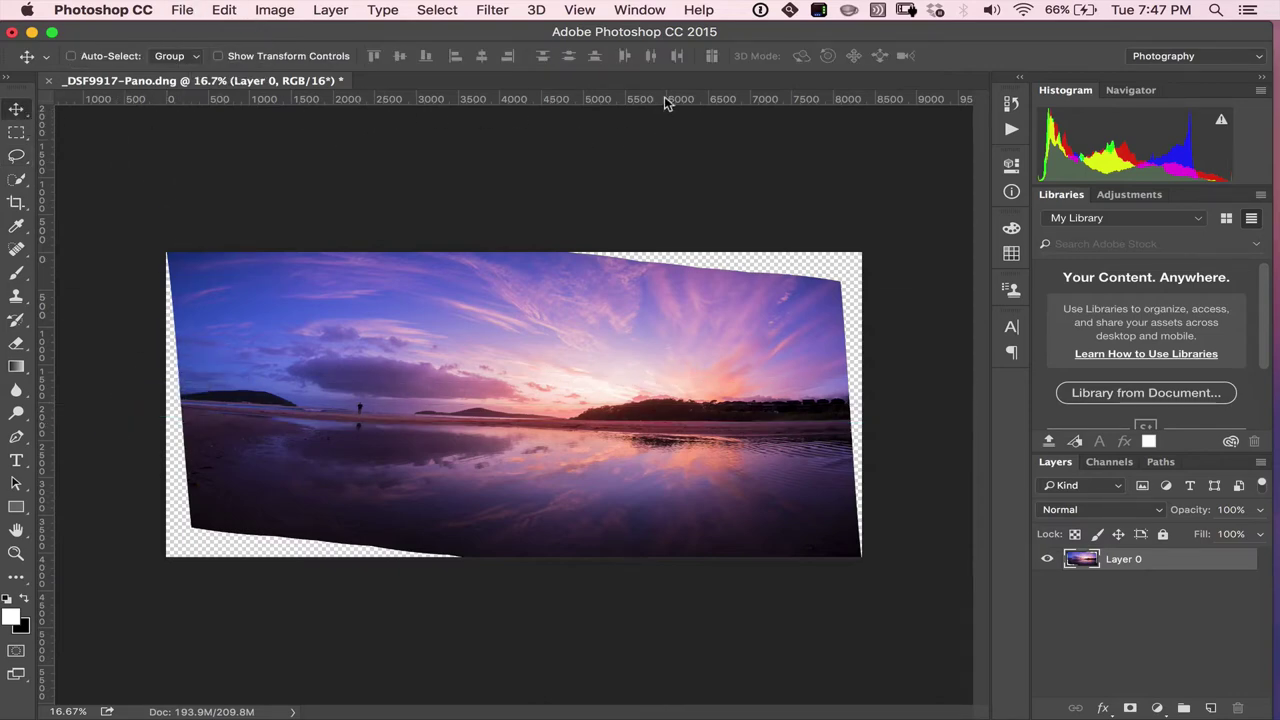
pyautogui.moveTo(664, 100); pyautogui.dragTo(662, 417)
pyautogui.moveTo(44, 298); pyautogui.dragTo(395, 337)
pyautogui.moveTo(389, 166); pyautogui.dragTo(44, 160)
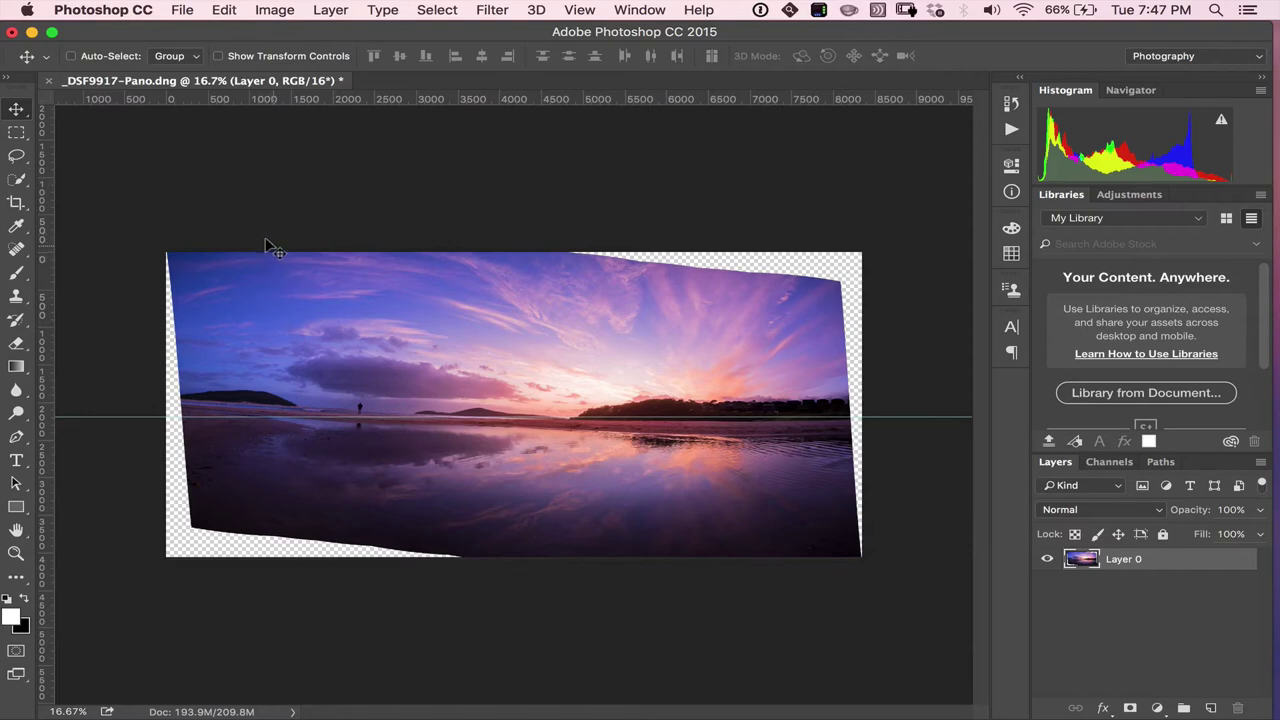
# - Start an Edit > Transform > Warp on the panorama and zoom in
pyautogui.click(230, 12)
pyautogui.moveTo(305, 393)
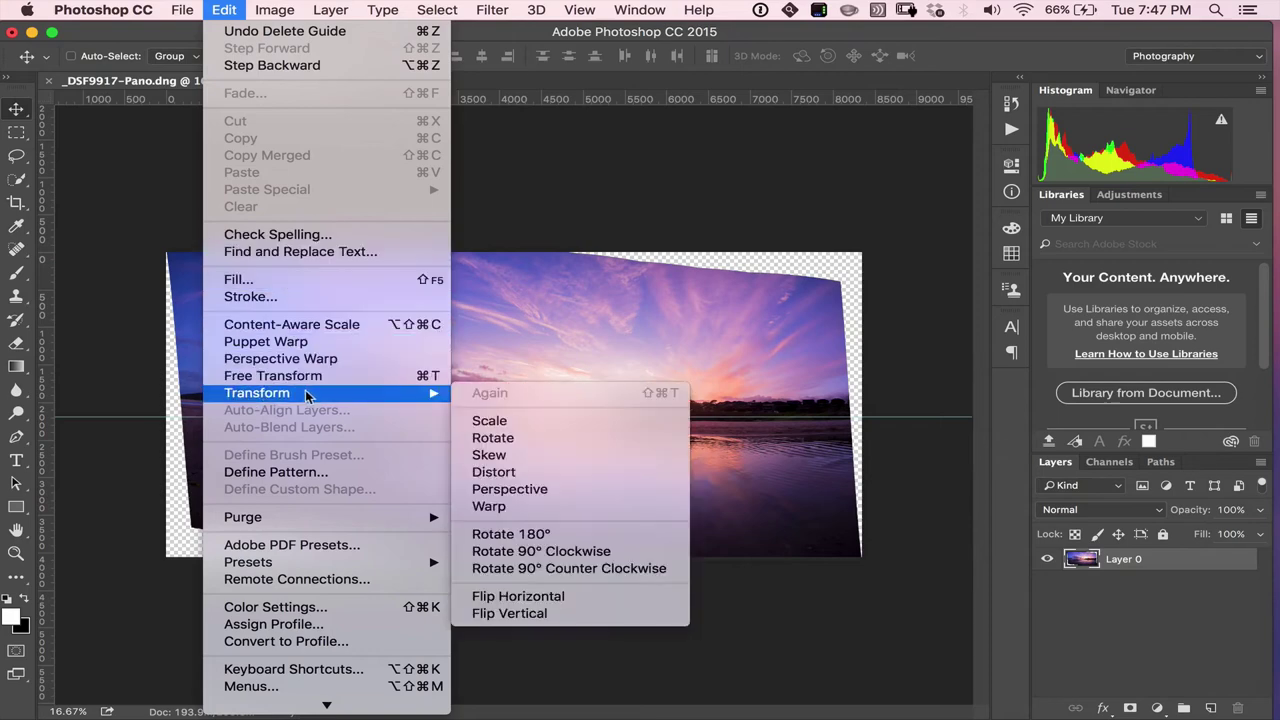
pyautogui.click(491, 506)
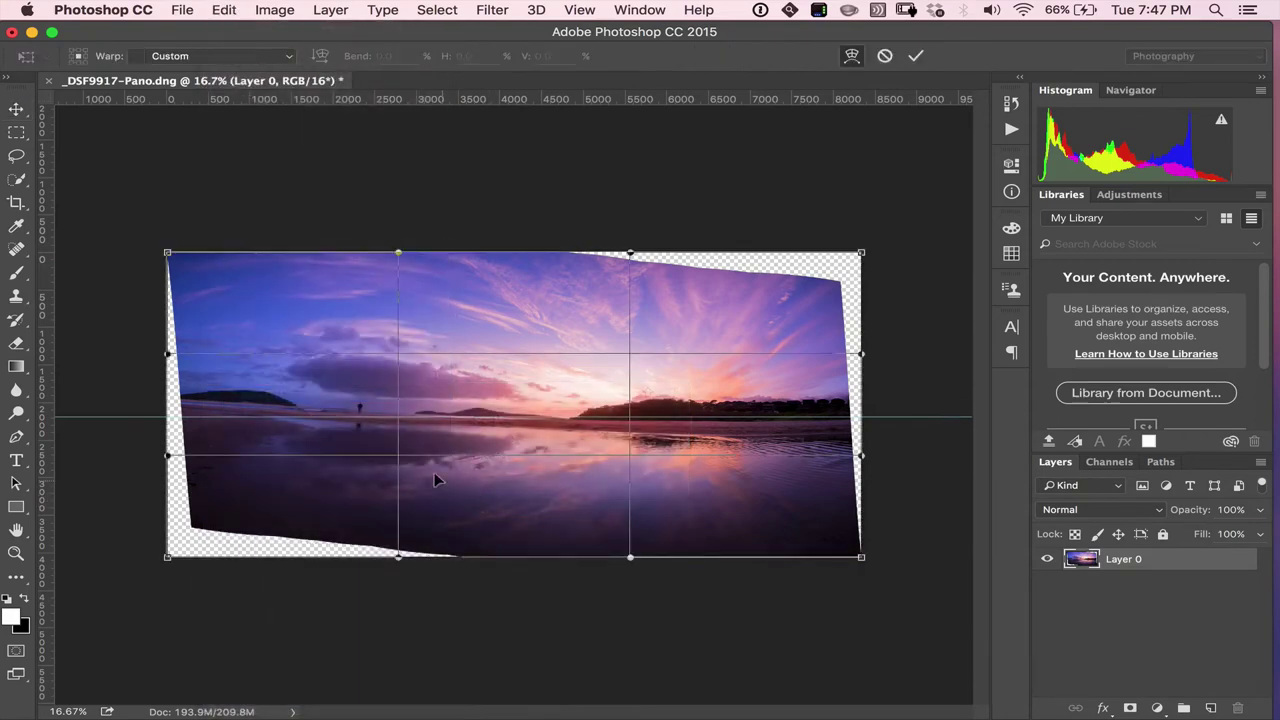
pyautogui.press('super+equal')
pyautogui.press('super+equal')
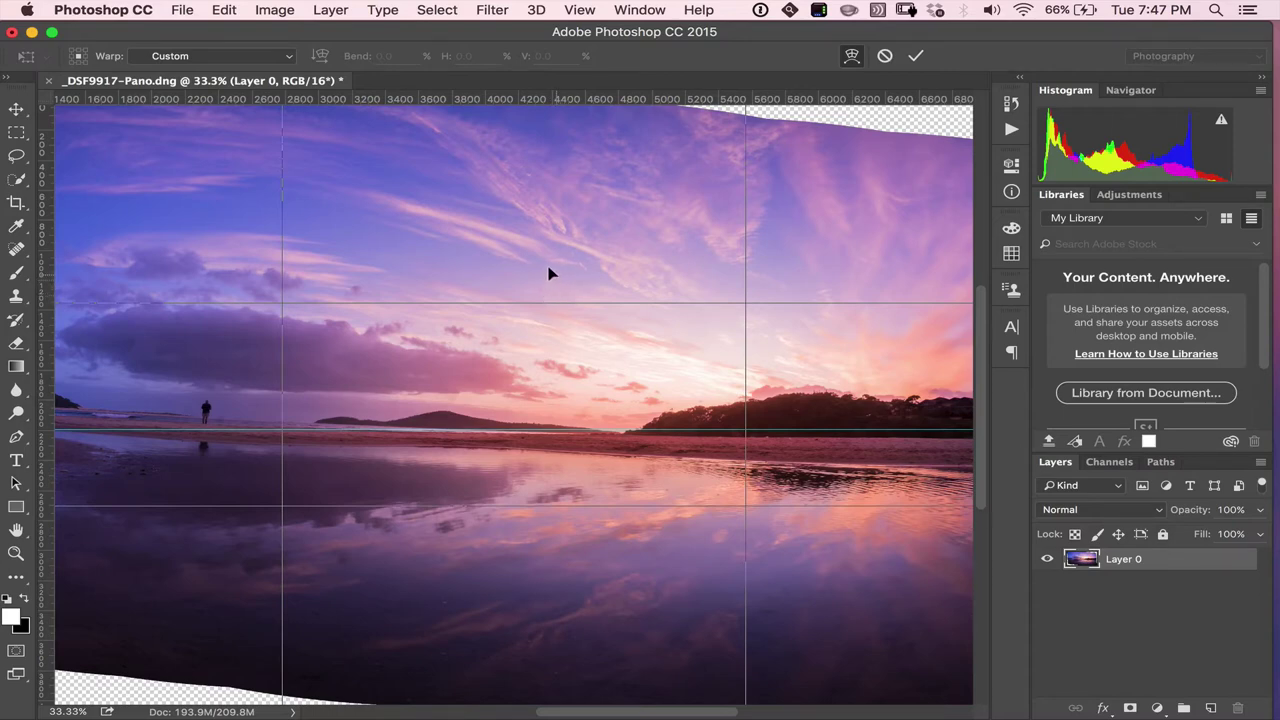
# - Pull the left edge down and lower the horizon warp line onto the guide, bringing up the apply prompt
pyautogui.hscroll(-10, 544, 257)
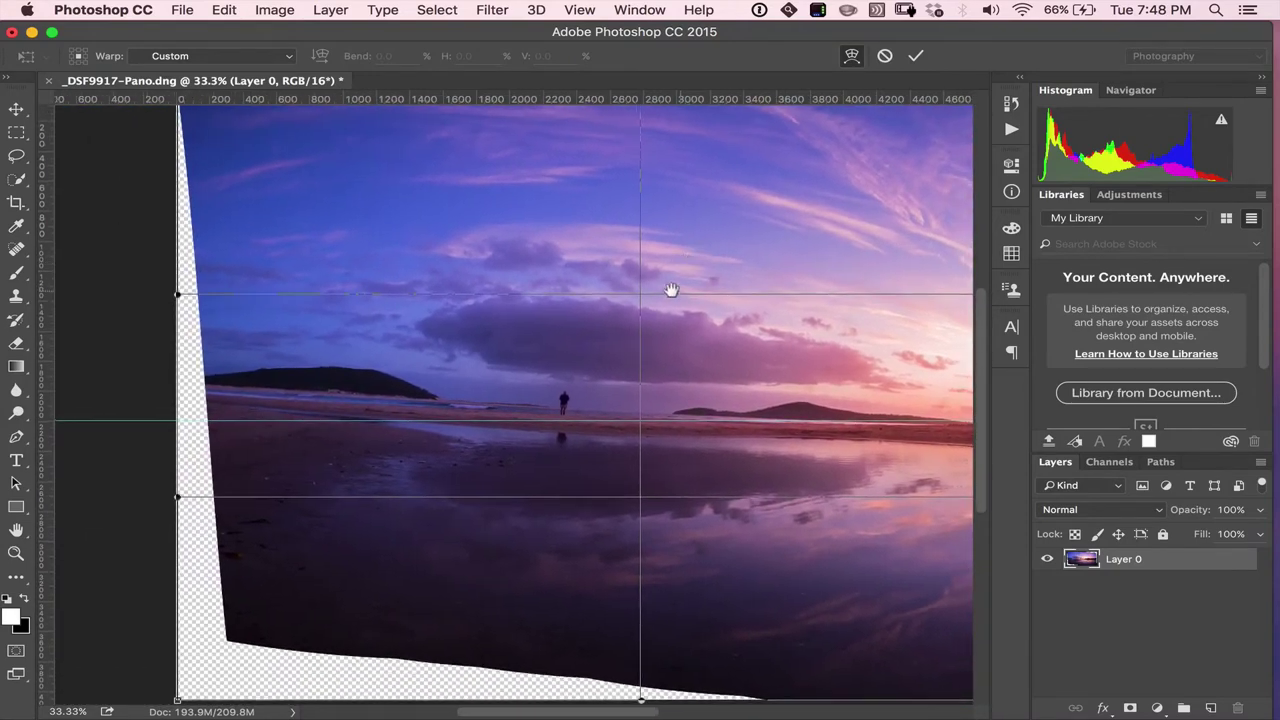
pyautogui.hscroll(2, 665, 270)
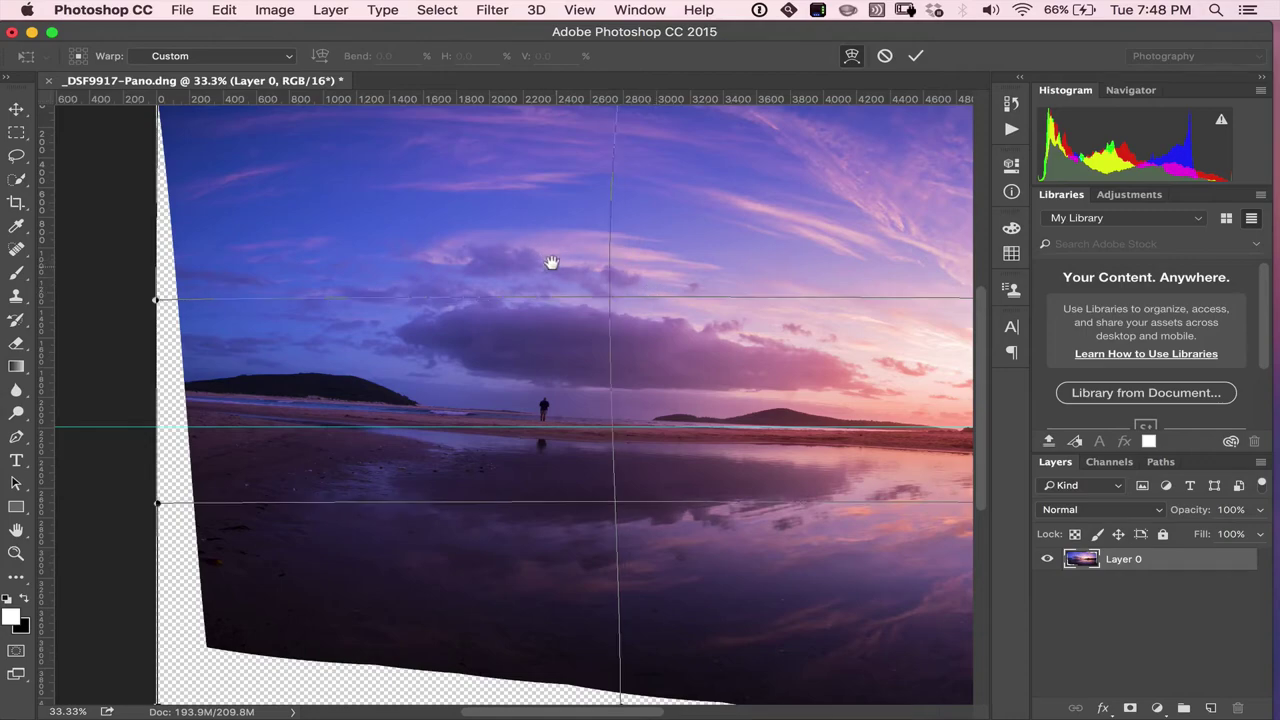
pyautogui.moveTo(558, 252); pyautogui.dragTo(457, 266)
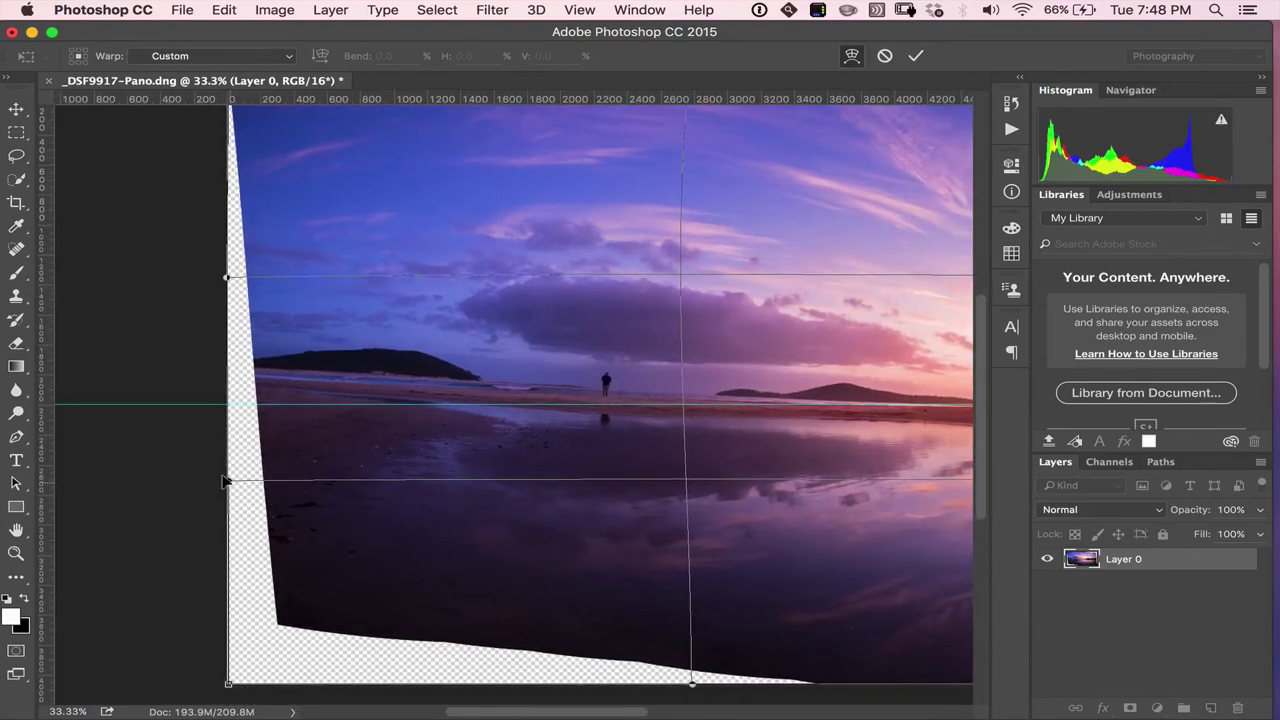
pyautogui.moveTo(229, 481); pyautogui.dragTo(228, 580)
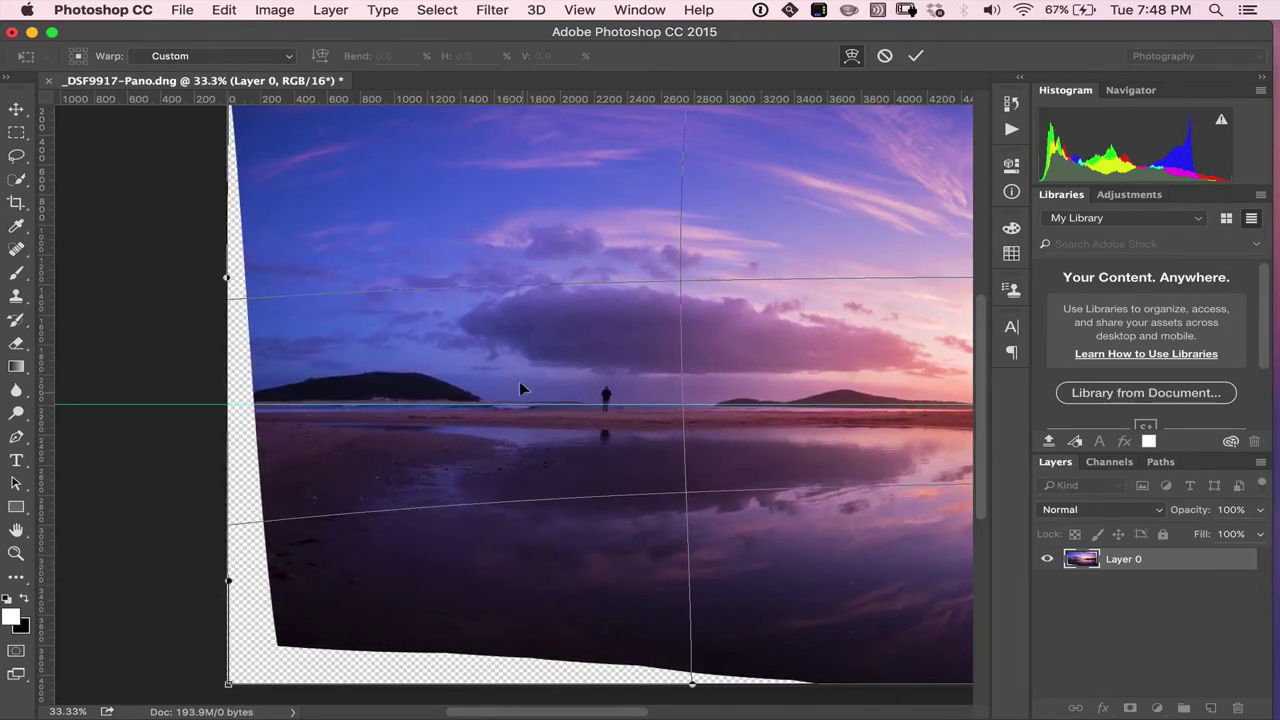
pyautogui.moveTo(566, 361); pyautogui.dragTo(106, 326)
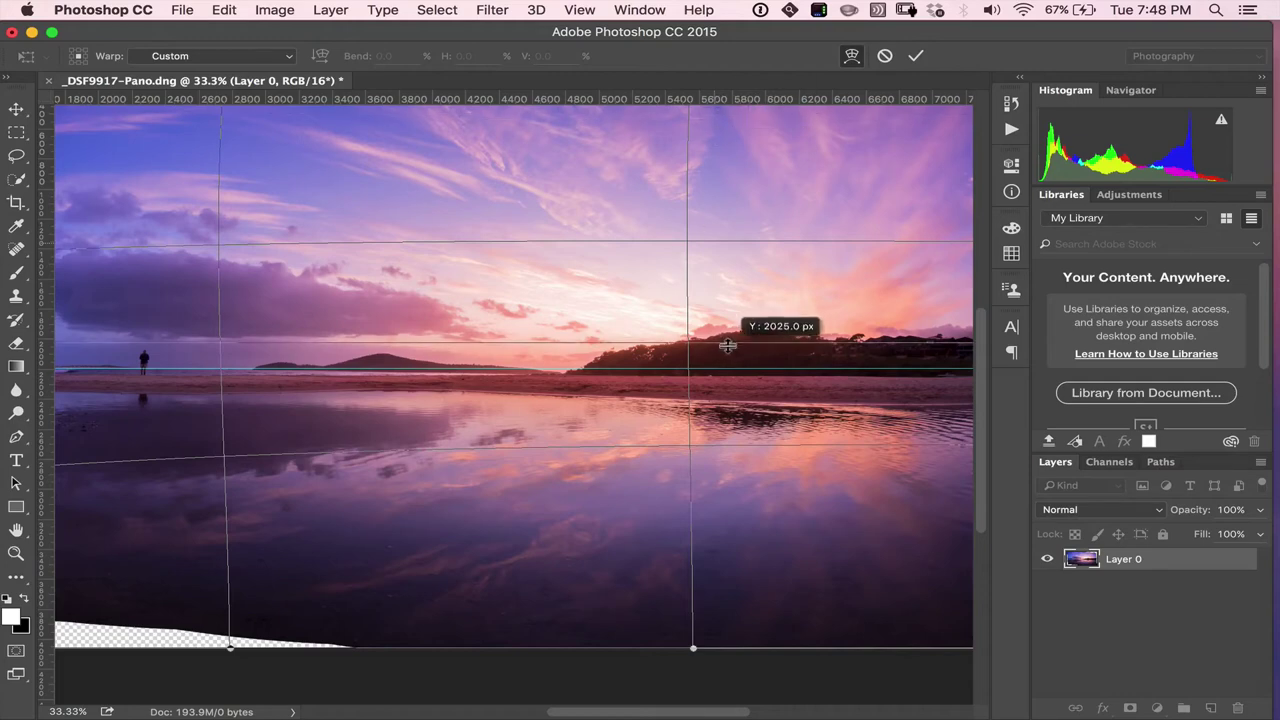
pyautogui.moveTo(722, 343); pyautogui.dragTo(728, 372)
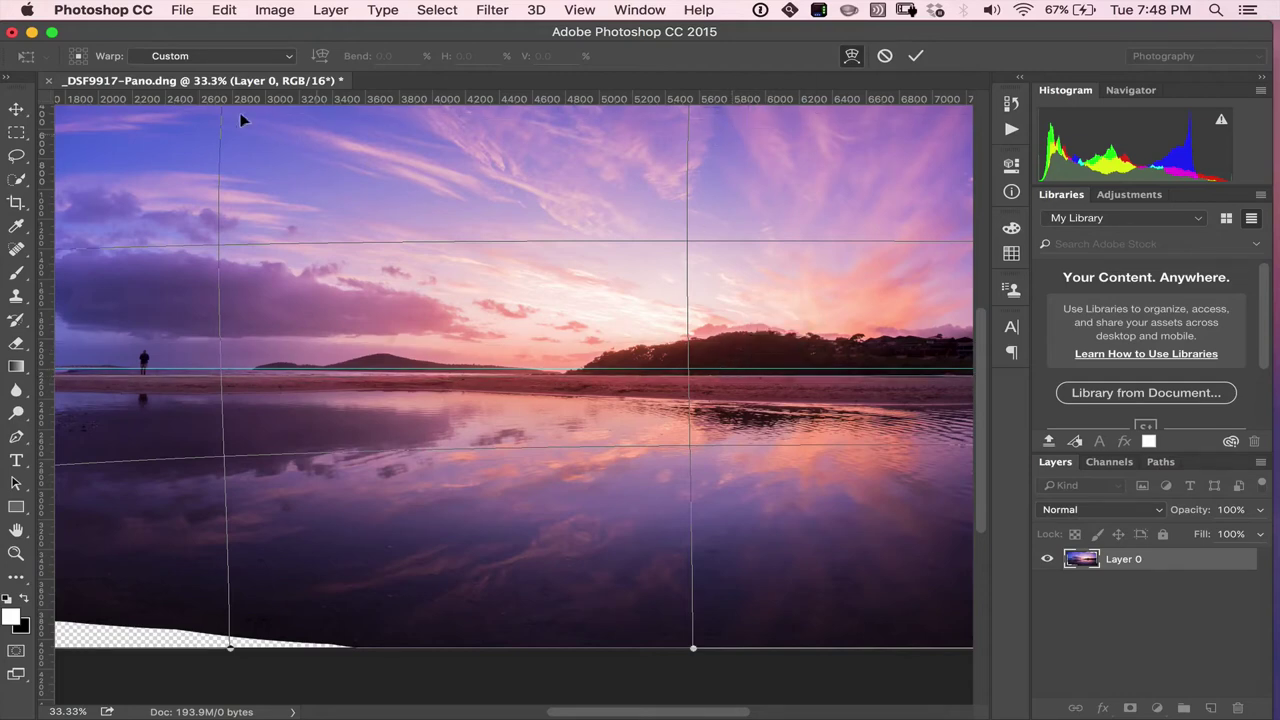
pyautogui.click(16, 108)
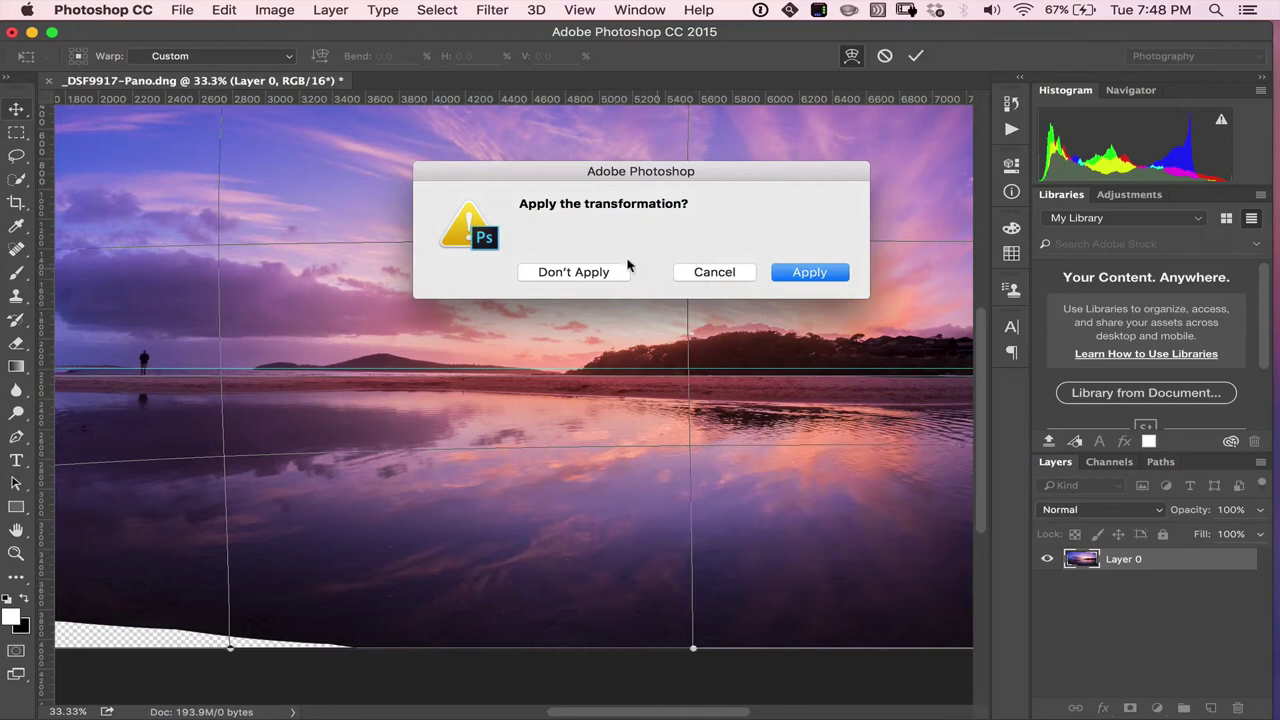
# - Cancel the apply prompt and drag the warp's lower-left corner further down and outward
pyautogui.click(719, 277)
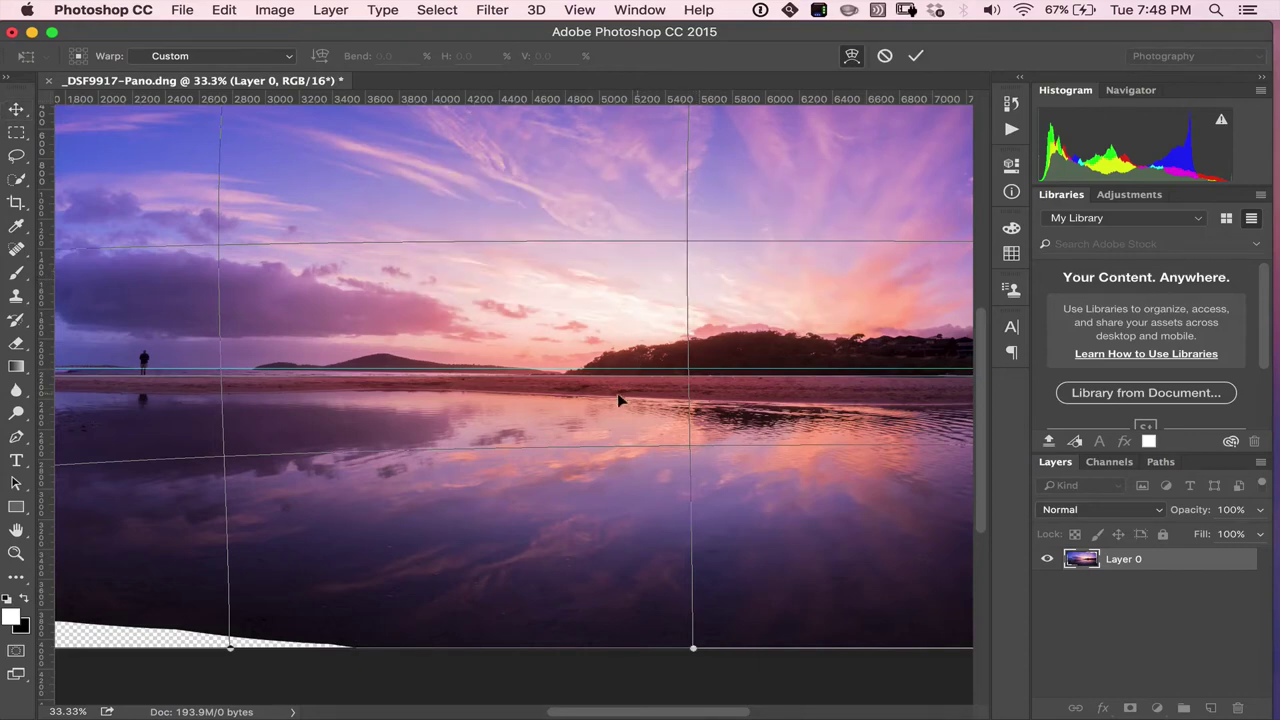
pyautogui.moveTo(443, 410); pyautogui.dragTo(803, 383)
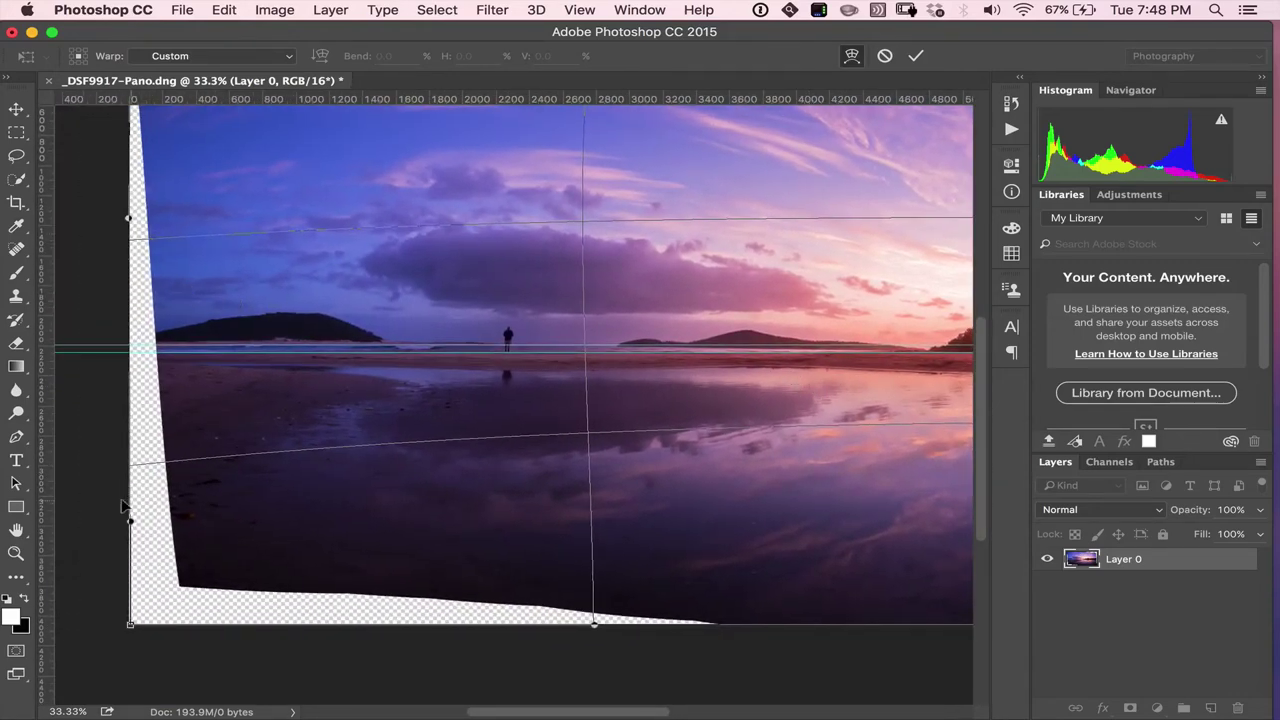
pyautogui.moveTo(125, 518); pyautogui.dragTo(112, 553)
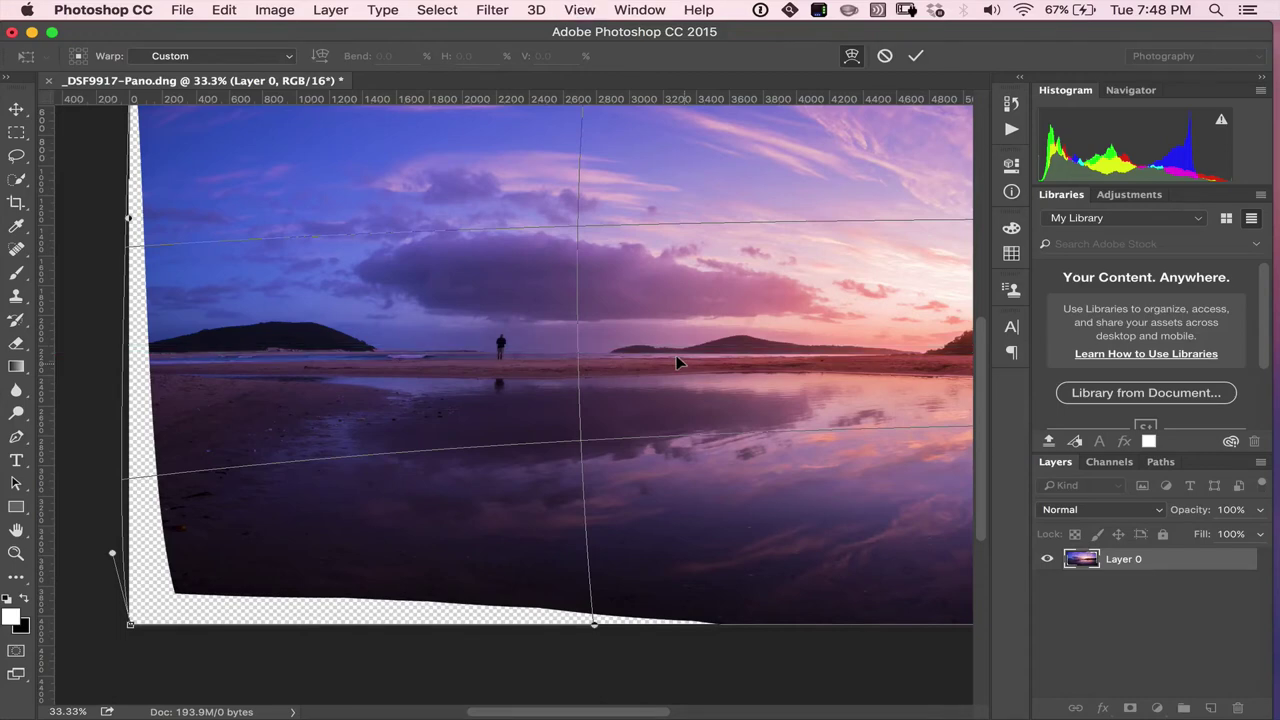
pyautogui.moveTo(691, 234); pyautogui.dragTo(560, 251)
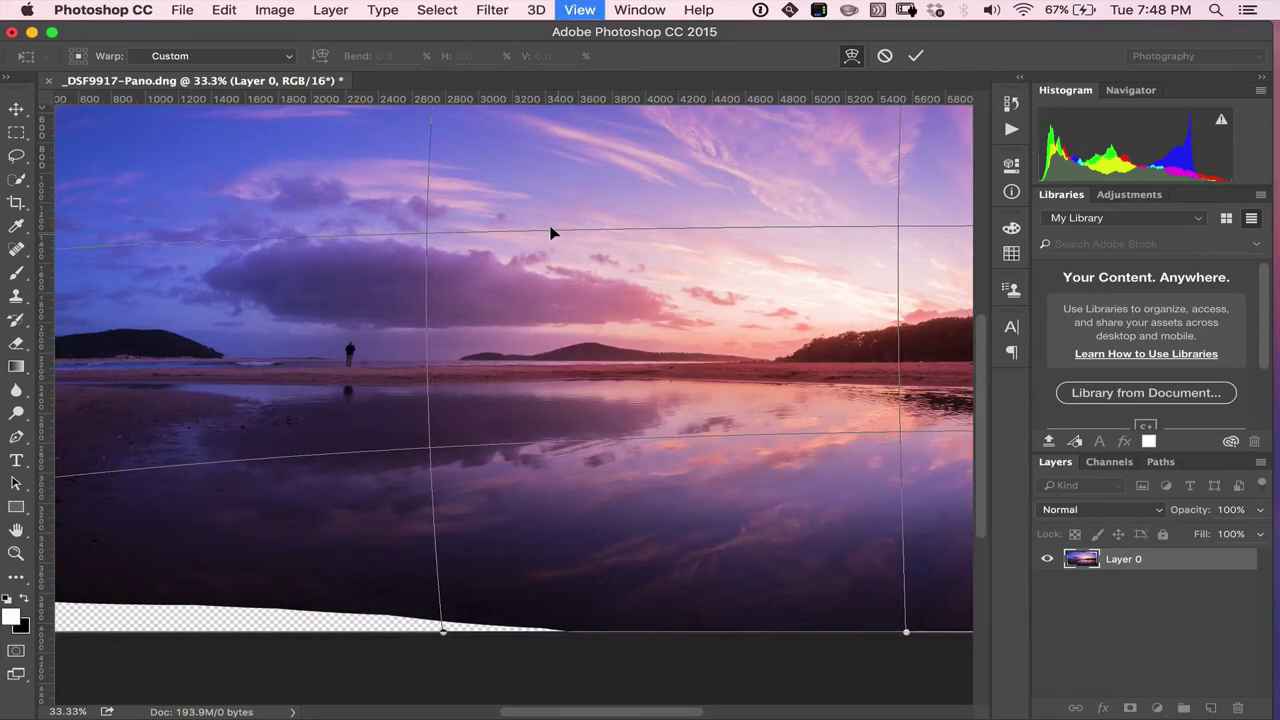
# - Zoom out to view the whole warped panorama
pyautogui.press('super+minus')
pyautogui.press('super+minus')
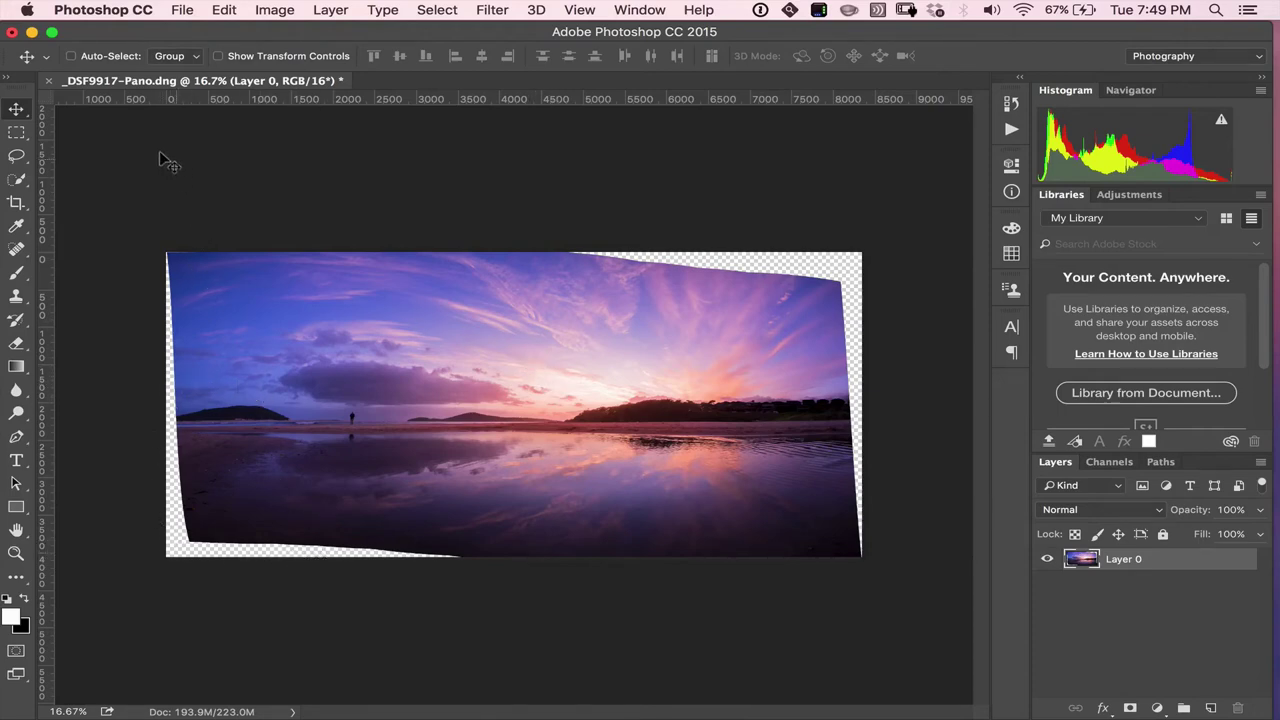
# - Crop the panorama with its left and right edges pulled in past the transparent gaps
pyautogui.click(16, 202)
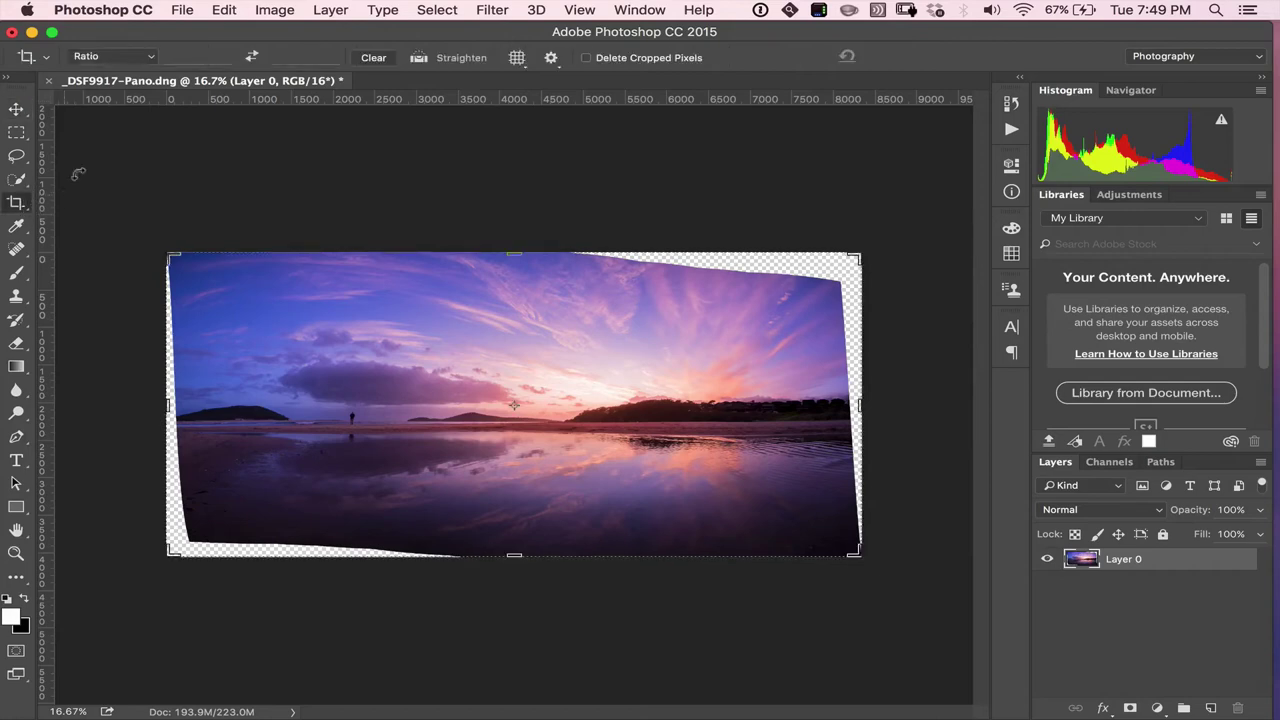
pyautogui.click(138, 57)
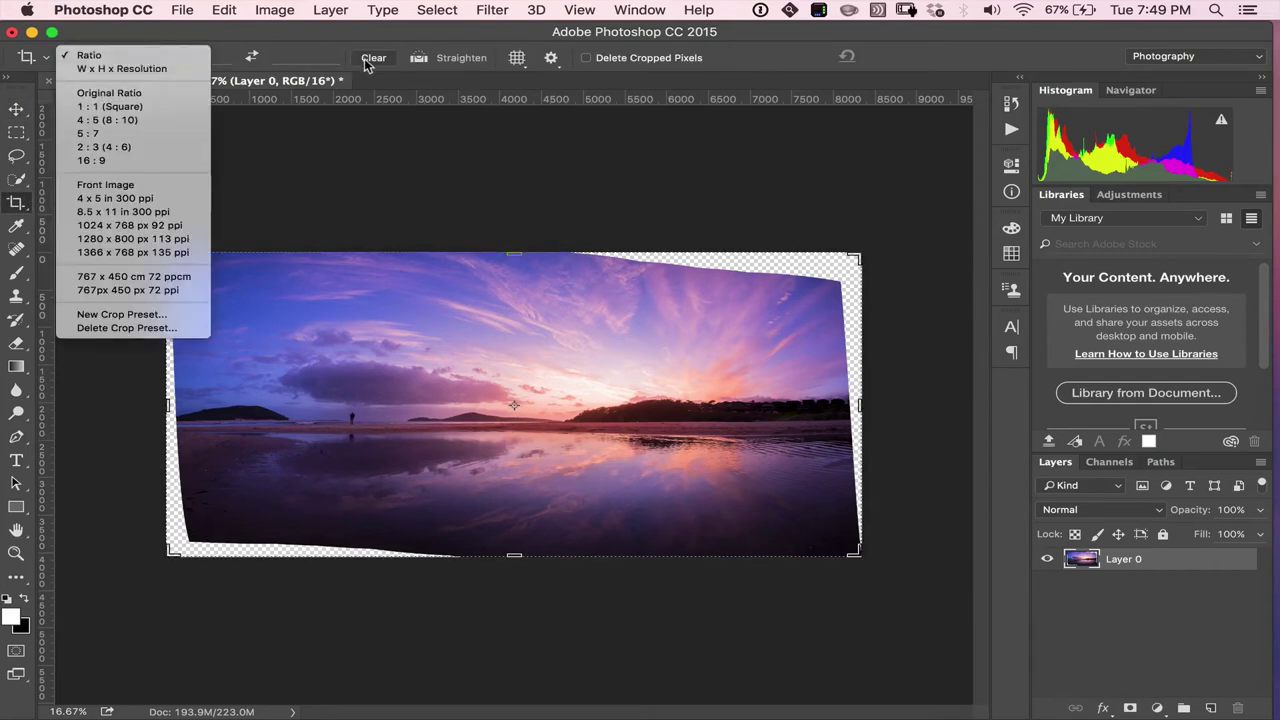
pyautogui.click(375, 57)
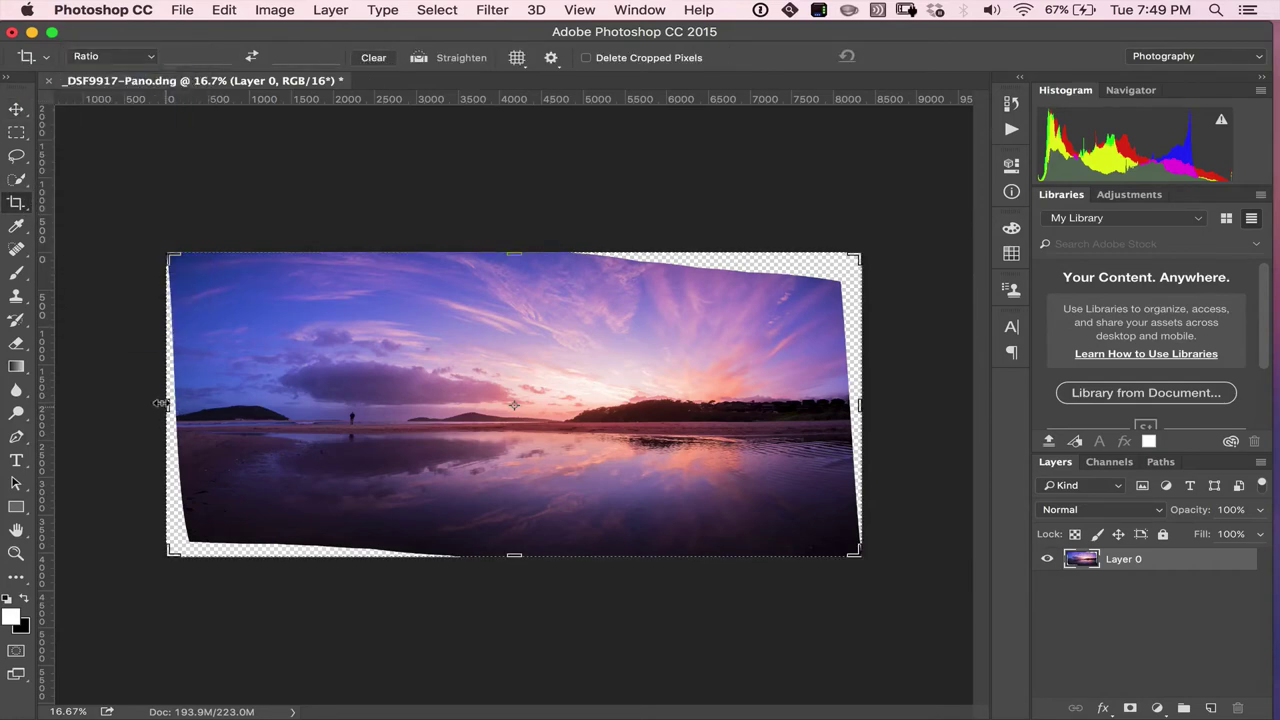
pyautogui.moveTo(170, 404); pyautogui.dragTo(174, 402)
pyautogui.moveTo(848, 403); pyautogui.dragTo(843, 403)
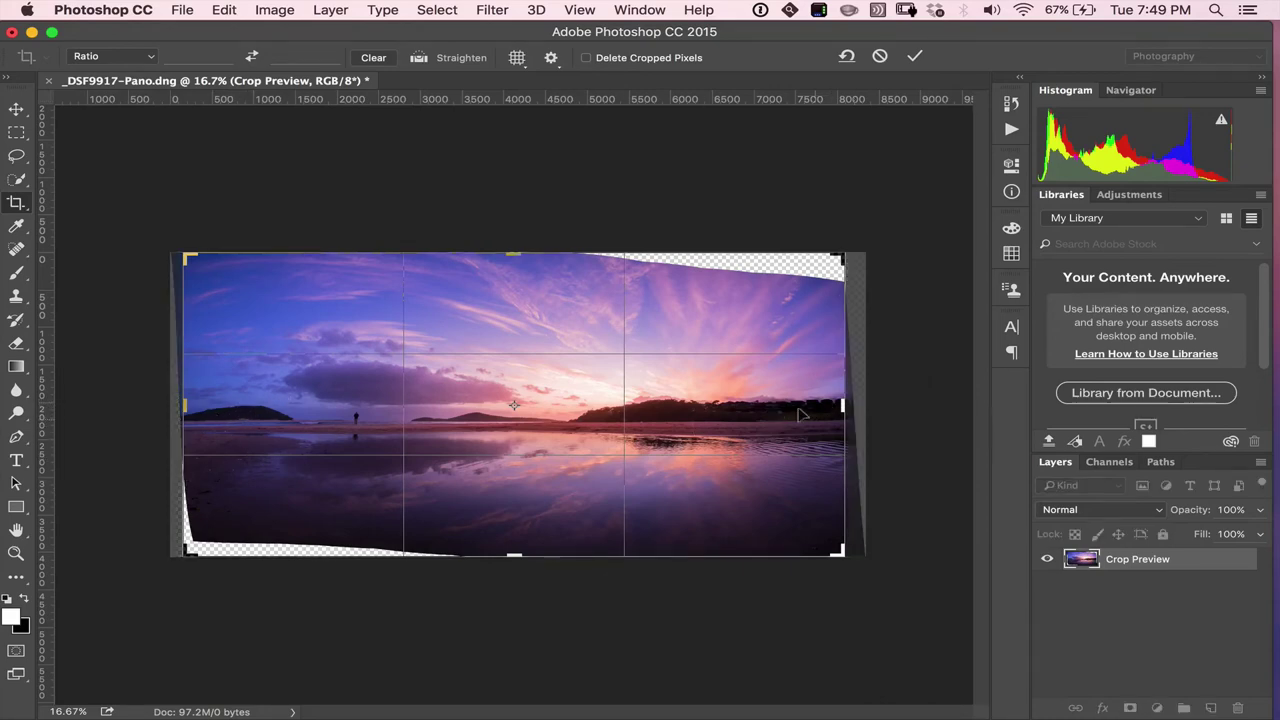
pyautogui.moveTo(841, 403); pyautogui.dragTo(843, 402)
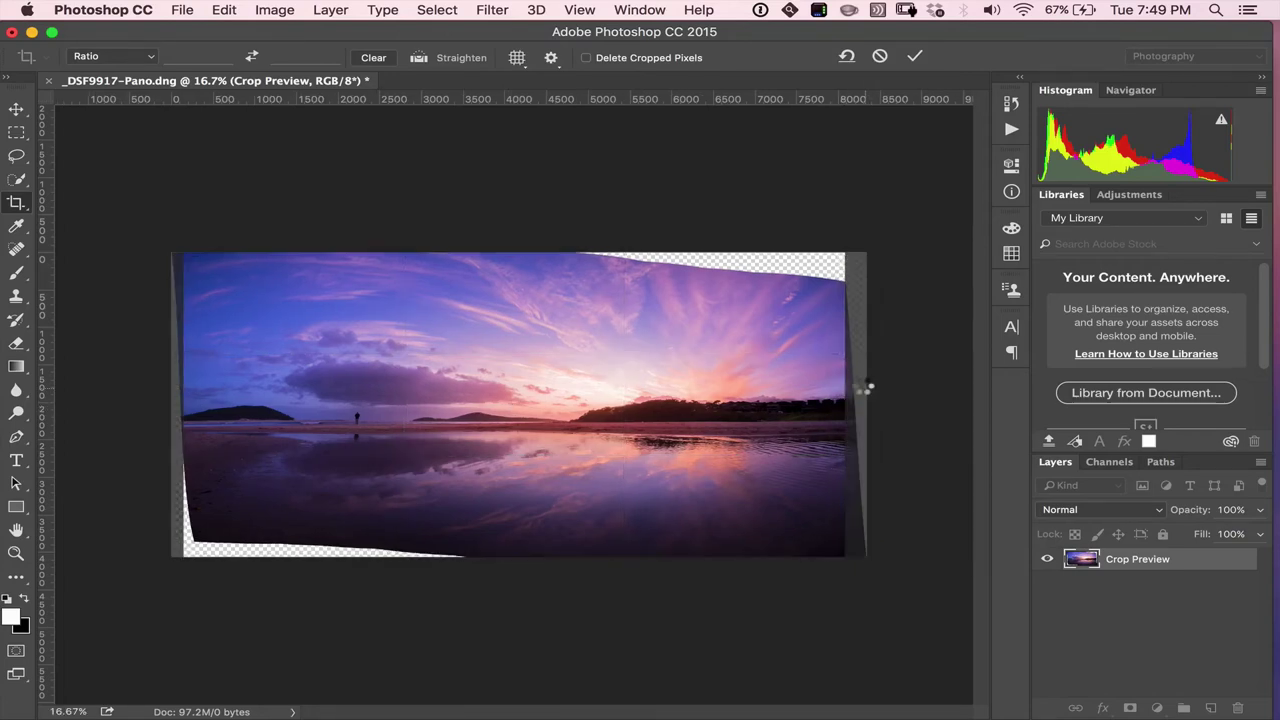
pyautogui.press('Return')
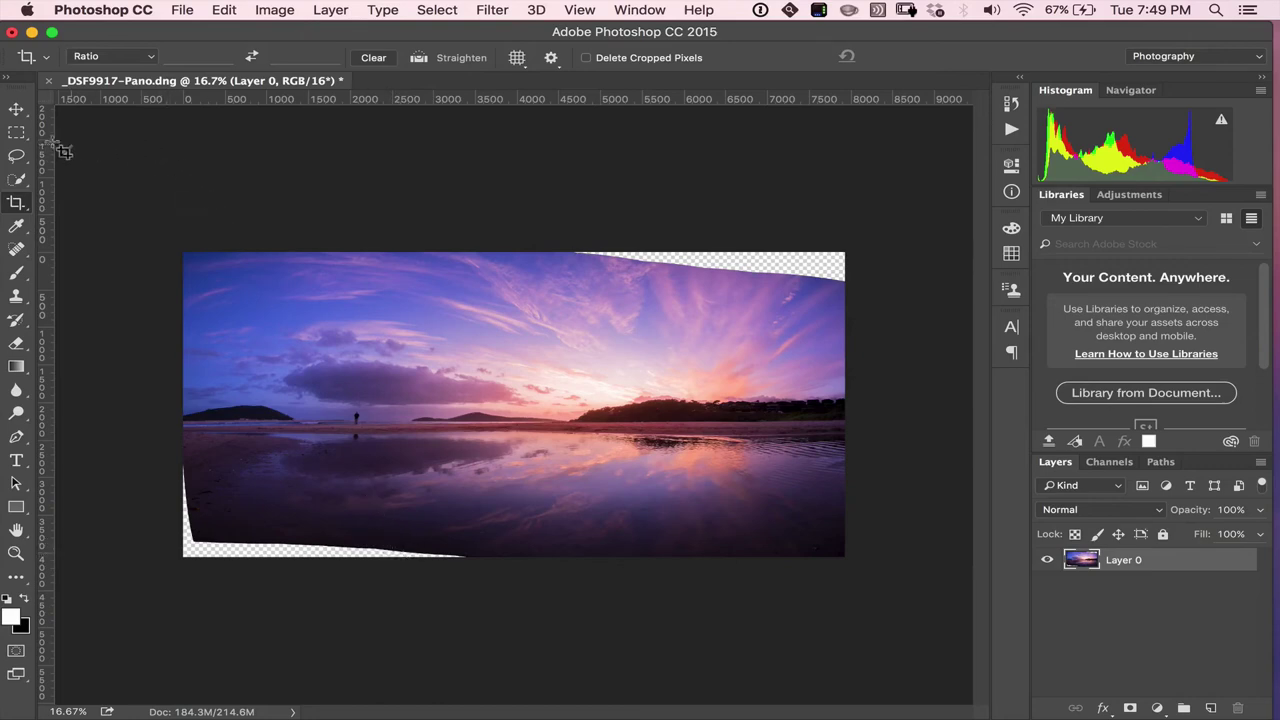
# - Lasso the top-right transparent gap, Content-Aware fill it, and deselect
pyautogui.click(16, 155)
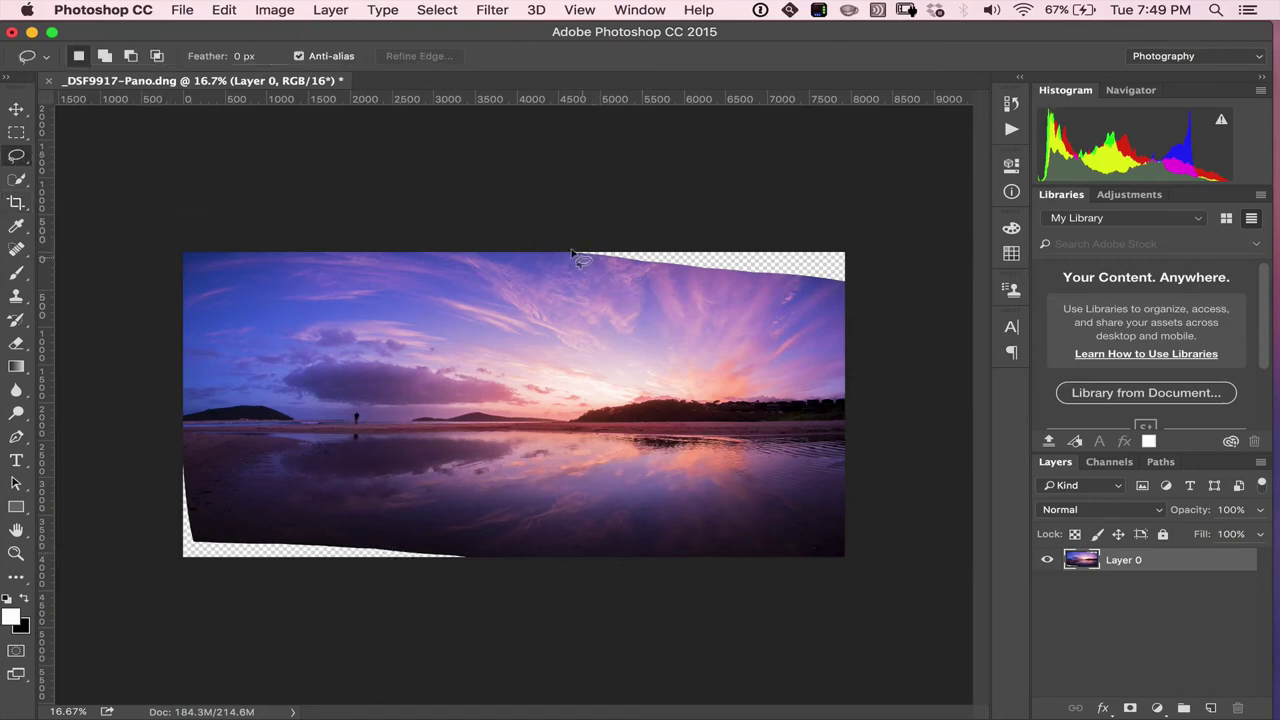
pyautogui.moveTo(664, 279)
pyautogui.mouseDown()
pyautogui.moveTo(818, 284)
pyautogui.moveTo(862, 257)
pyautogui.moveTo(804, 230)
pyautogui.moveTo(562, 255)
pyautogui.mouseUp()
pyautogui.rightClick(746, 257)
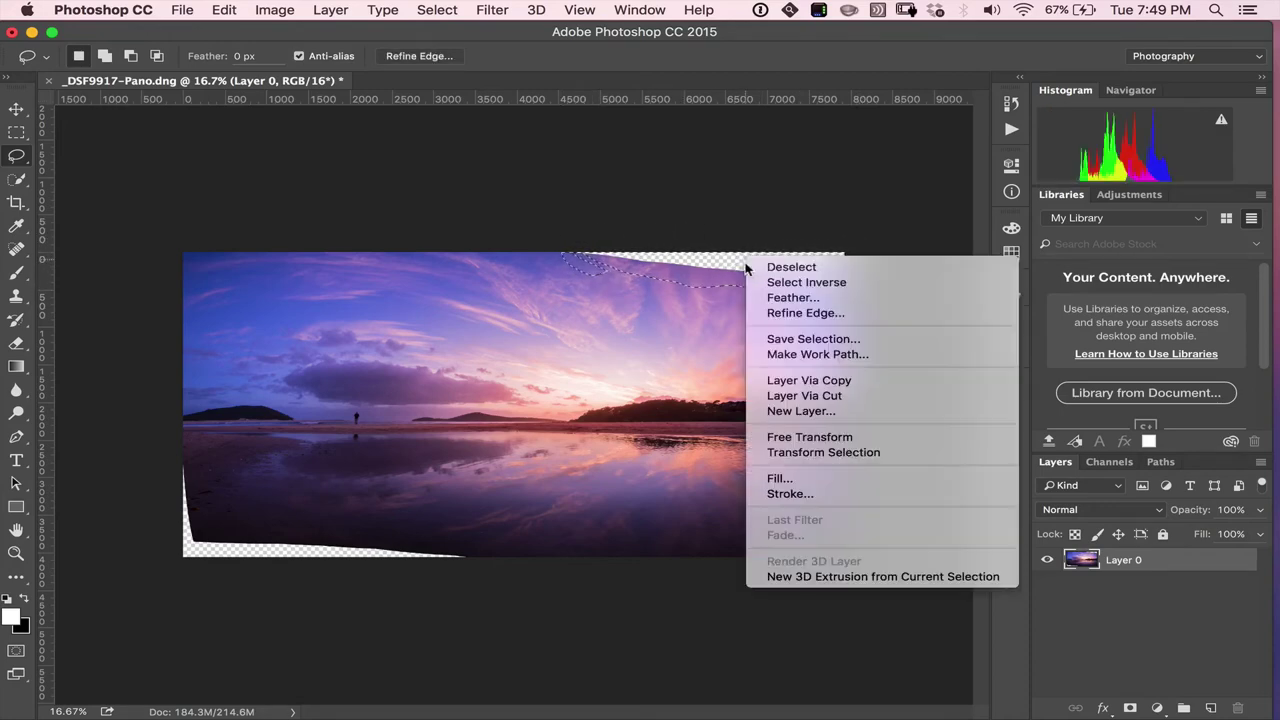
pyautogui.click(800, 481)
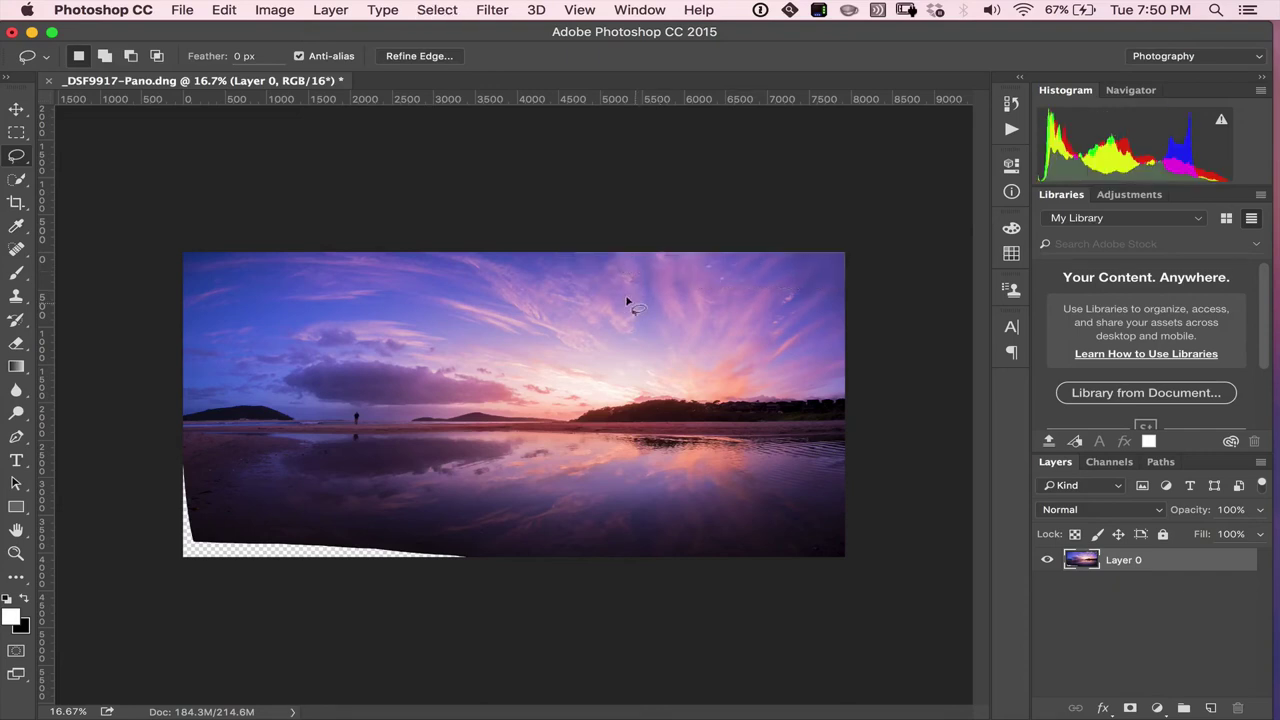
pyautogui.press('super+d')
# - Lasso the bottom-left transparent gap, Content-Aware fill it, and deselect
pyautogui.moveTo(186, 459)
pyautogui.mouseDown()
pyautogui.moveTo(199, 515)
pyautogui.moveTo(390, 526)
pyautogui.moveTo(462, 545)
pyautogui.moveTo(466, 561)
pyautogui.moveTo(341, 573)
pyautogui.moveTo(166, 562)
pyautogui.moveTo(153, 521)
pyautogui.moveTo(171, 468)
pyautogui.mouseUp()
pyautogui.rightClick(206, 525)
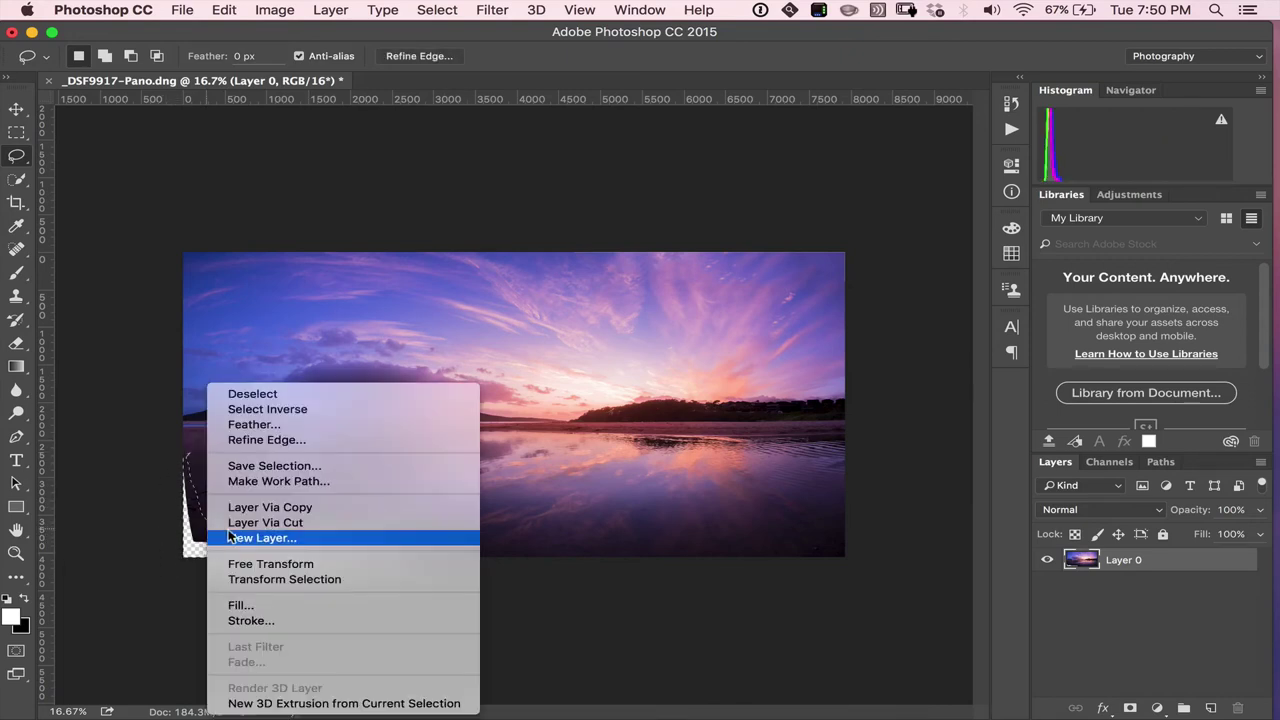
pyautogui.click(282, 607)
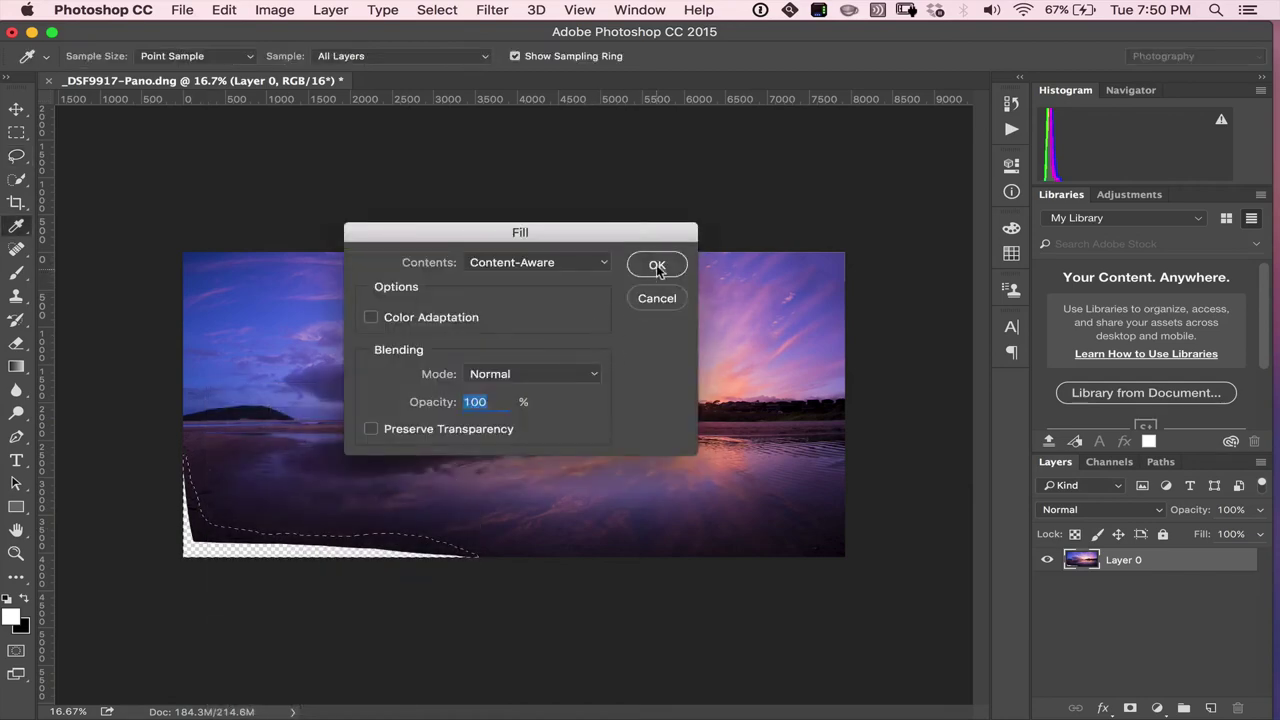
pyautogui.click(640, 276)
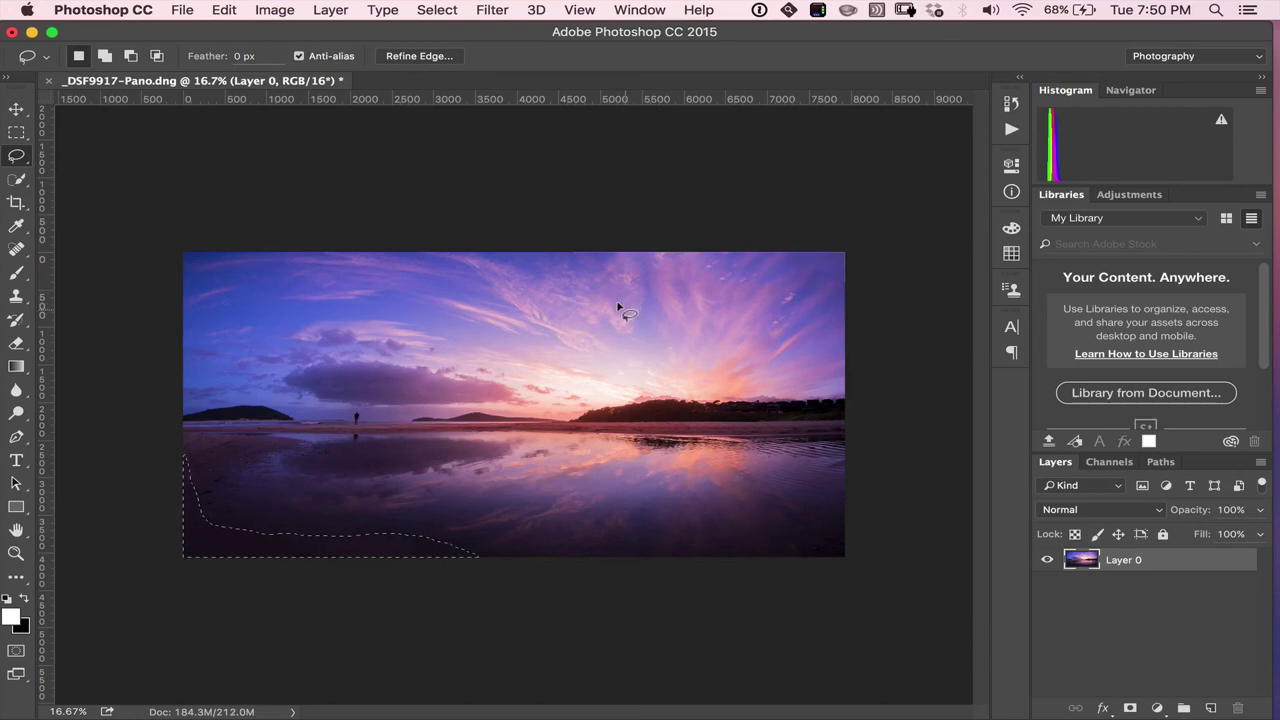
pyautogui.press('super+d')
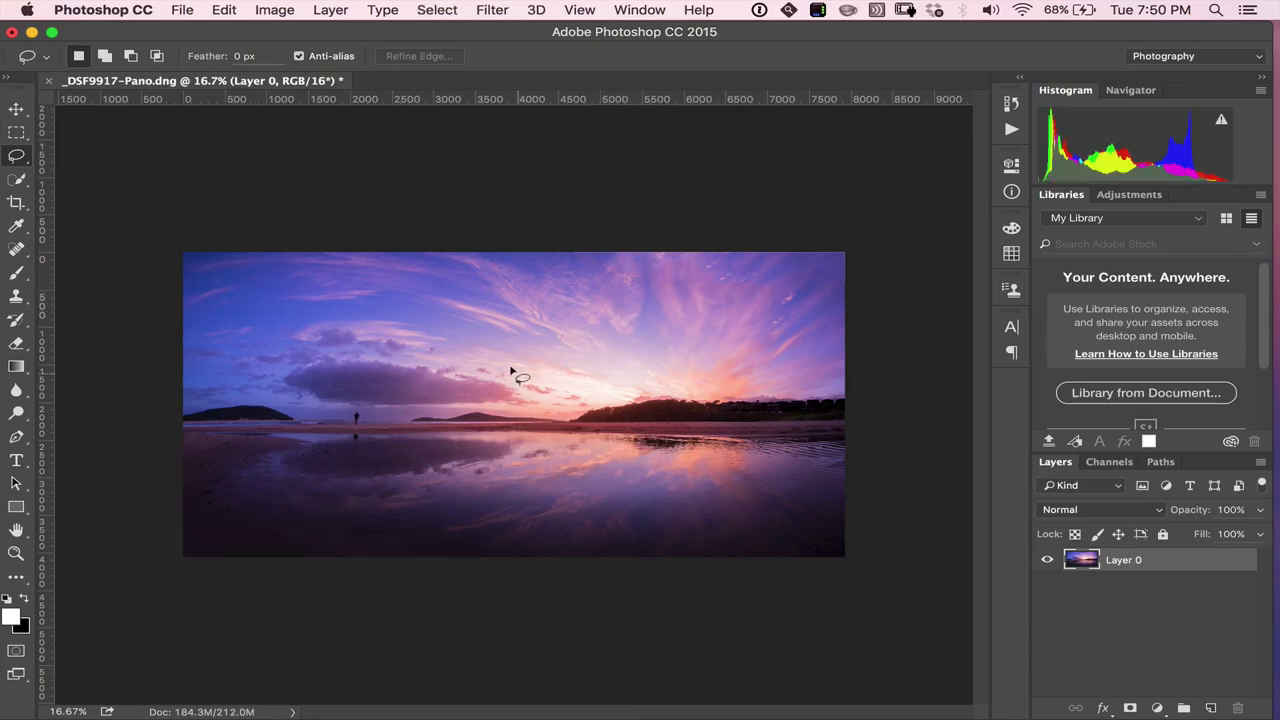
# - Zoom in closely on the filled upper-right sky
pyautogui.press('super+equal')
pyautogui.press('super+equal')
pyautogui.moveTo(429, 320)
pyautogui.mouseDown()
pyautogui.moveTo(466, 457)
pyautogui.moveTo(338, 479)
pyautogui.mouseUp()
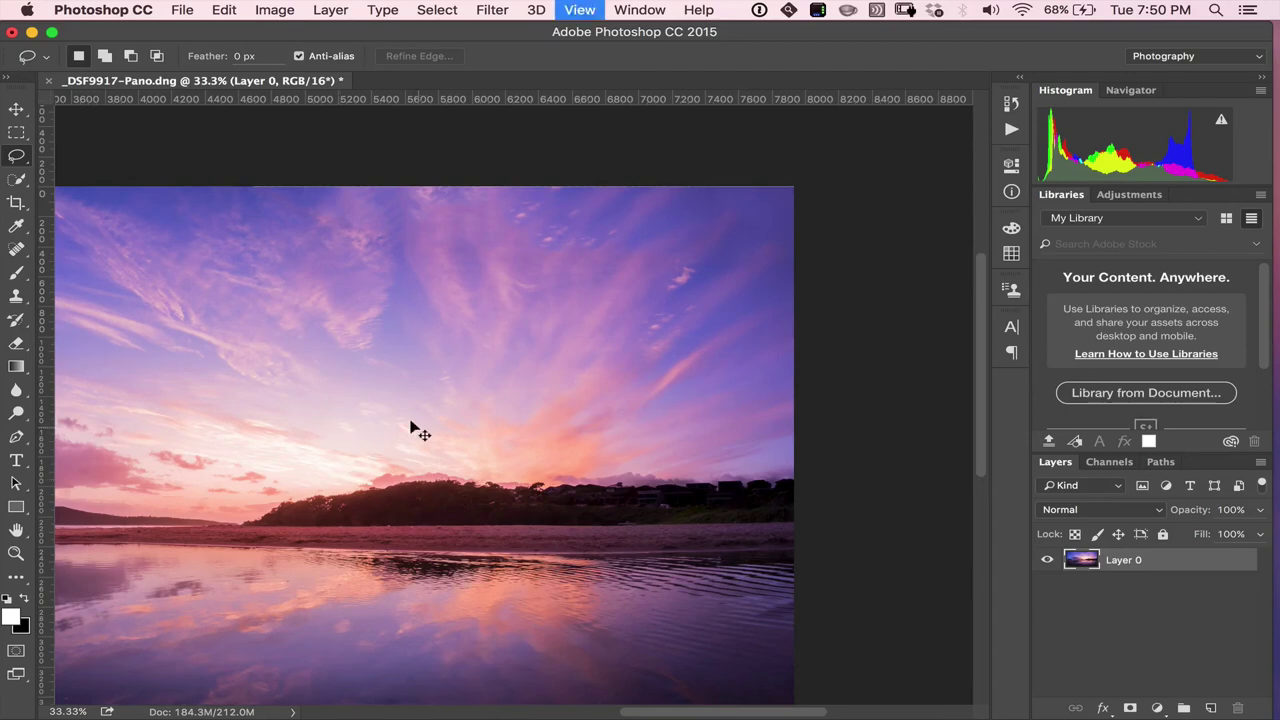
pyautogui.press('super+equal')
pyautogui.moveTo(651, 257); pyautogui.dragTo(551, 377)
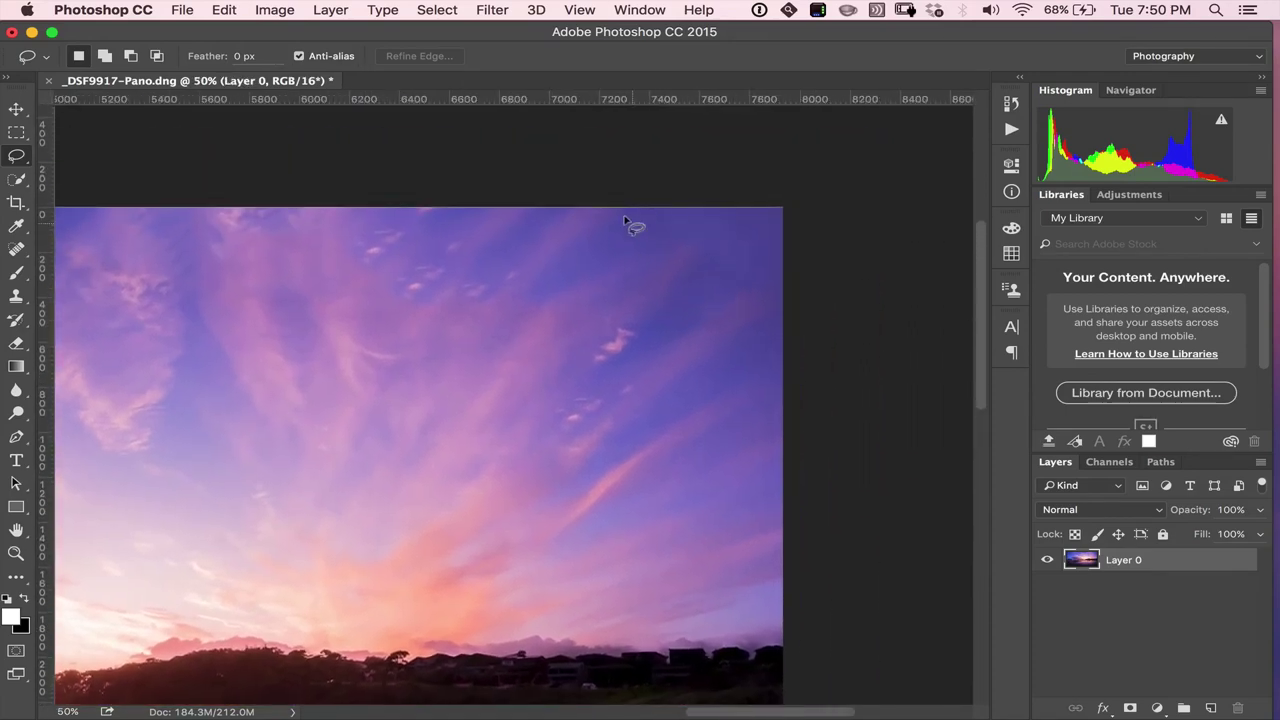
pyautogui.press('super+equal')
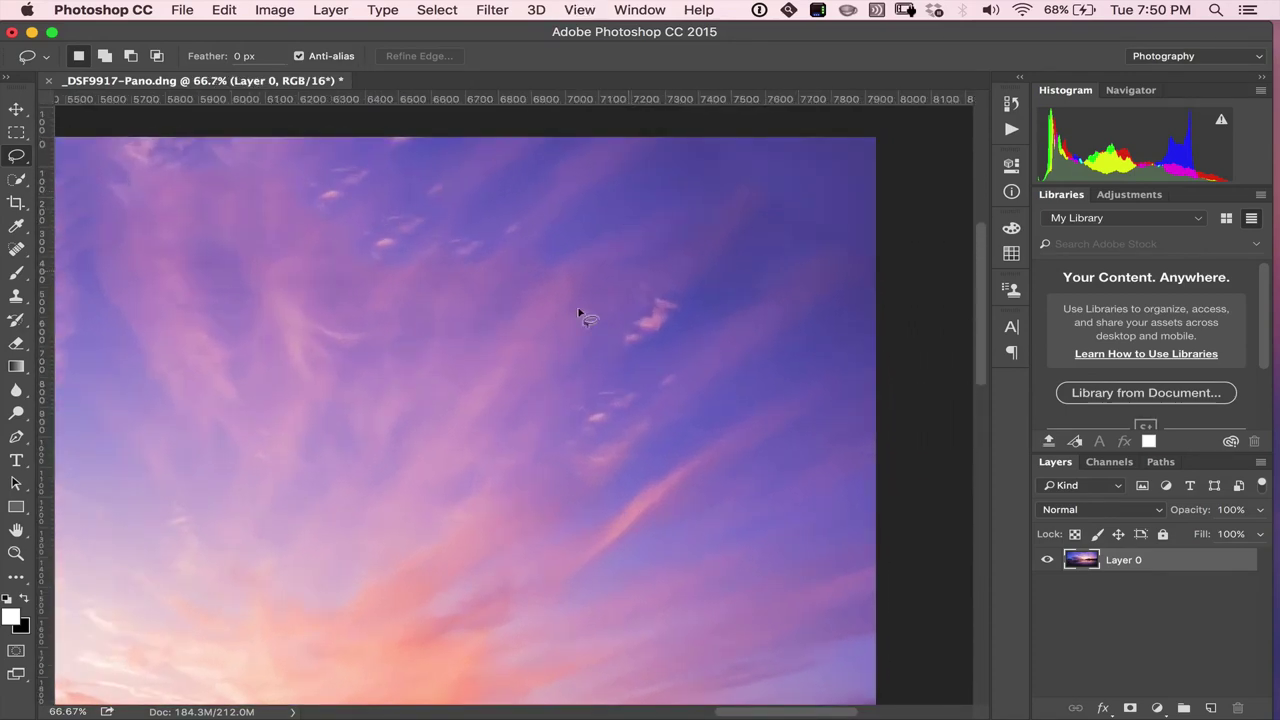
# - Pan around to inspect the fills, then save as _DSF9917-Pano-Edit-2.tif
pyautogui.scroll(-10, 543, 349)
pyautogui.hscroll(-10, 543, 349)
pyautogui.scroll(-20, 660, 283)
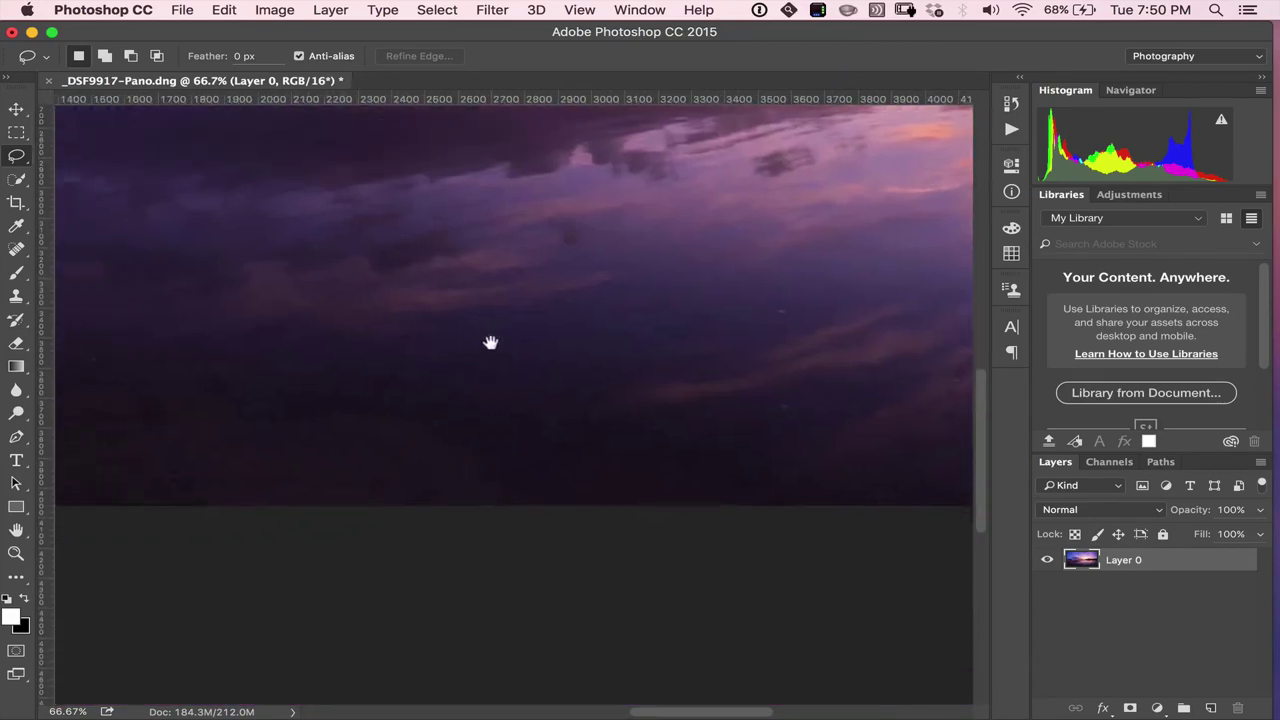
pyautogui.hscroll(-20, 571, 377)
pyautogui.scroll(15, 269, 538)
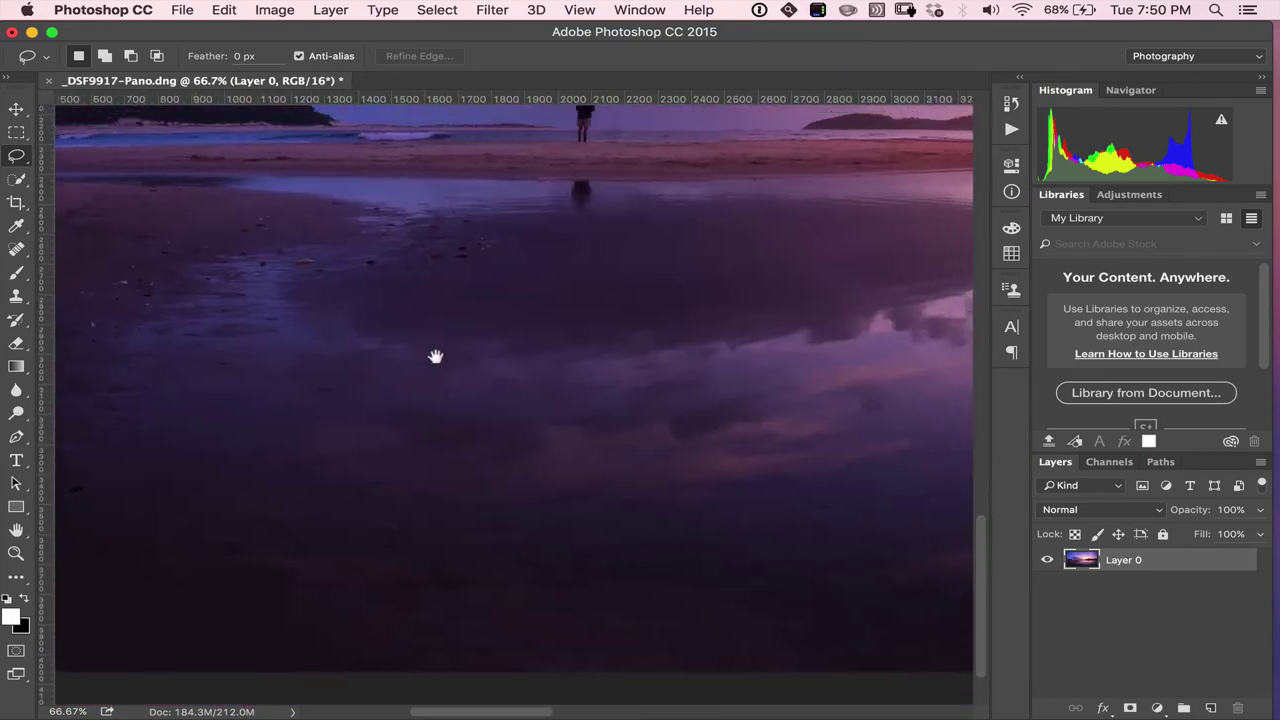
pyautogui.hscroll(6, 434, 366)
pyautogui.scroll(-5, 594, 280)
pyautogui.scroll(2, 631, 254)
pyautogui.scroll(5, 600, 338)
pyautogui.hscroll(5, 600, 338)
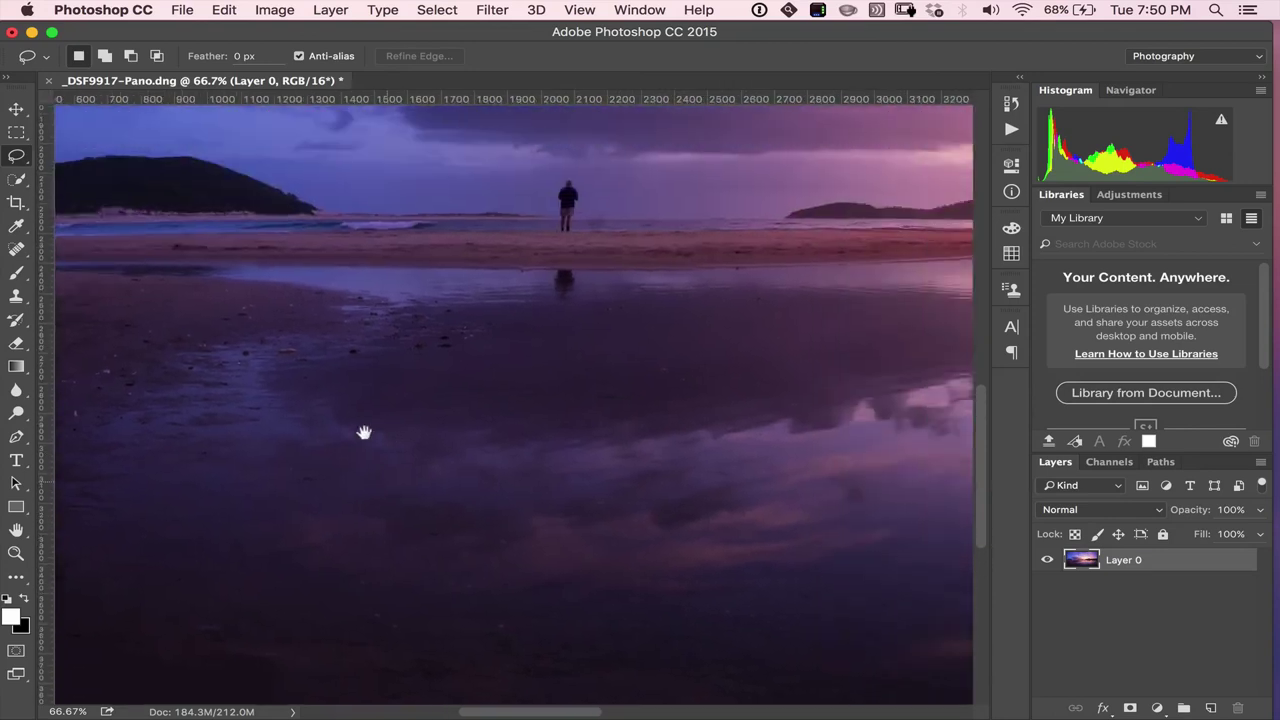
pyautogui.scroll(-3, 351, 429)
pyautogui.hscroll(4, 351, 429)
pyautogui.scroll(3, 297, 354)
pyautogui.hscroll(-4, 297, 354)
pyautogui.scroll(-2, 437, 363)
pyautogui.hscroll(-5, 437, 363)
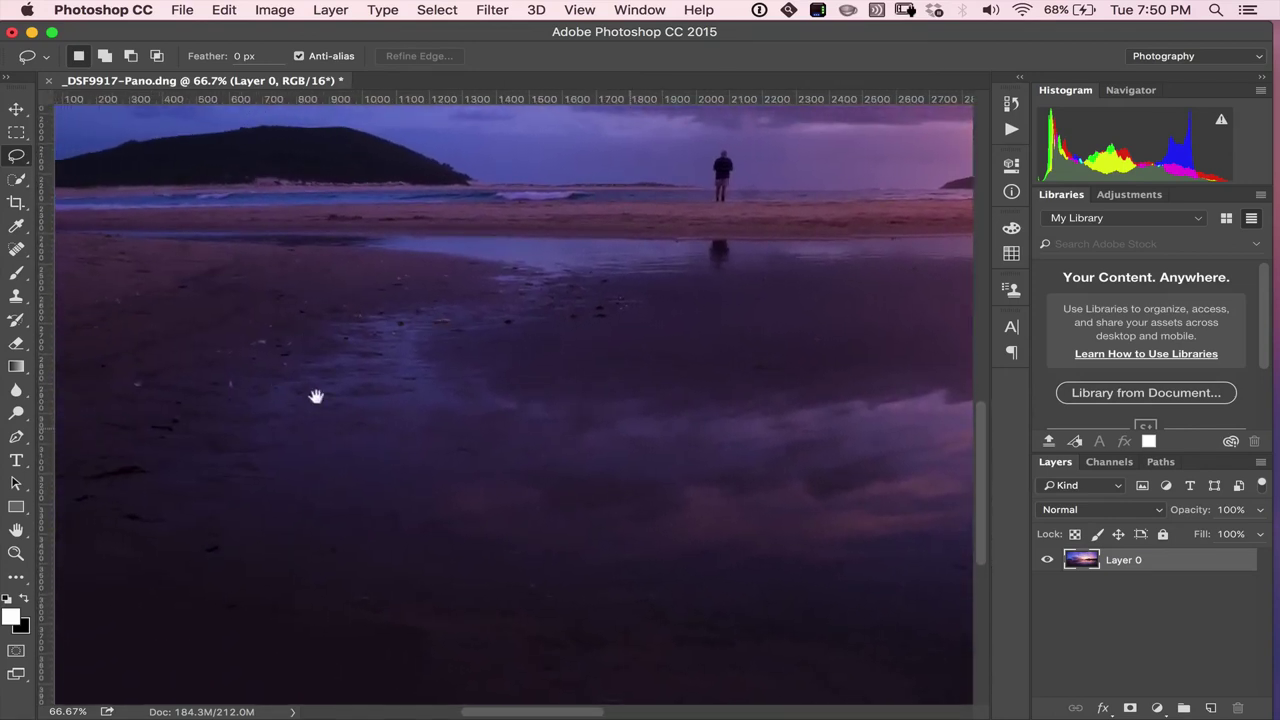
pyautogui.hscroll(8, 560, 420)
pyautogui.scroll(2, 560, 420)
pyautogui.hscroll(2, 628, 393)
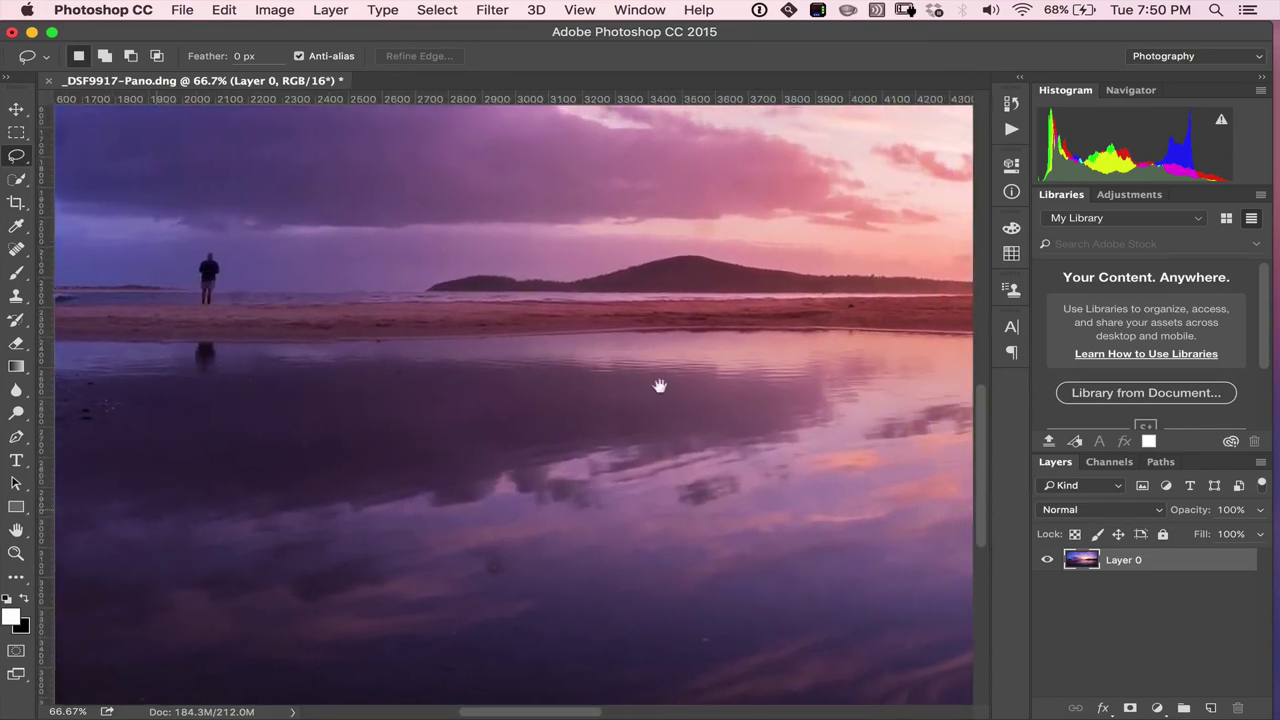
pyautogui.hscroll(12, 523, 377)
pyautogui.hscroll(-6, 496, 403)
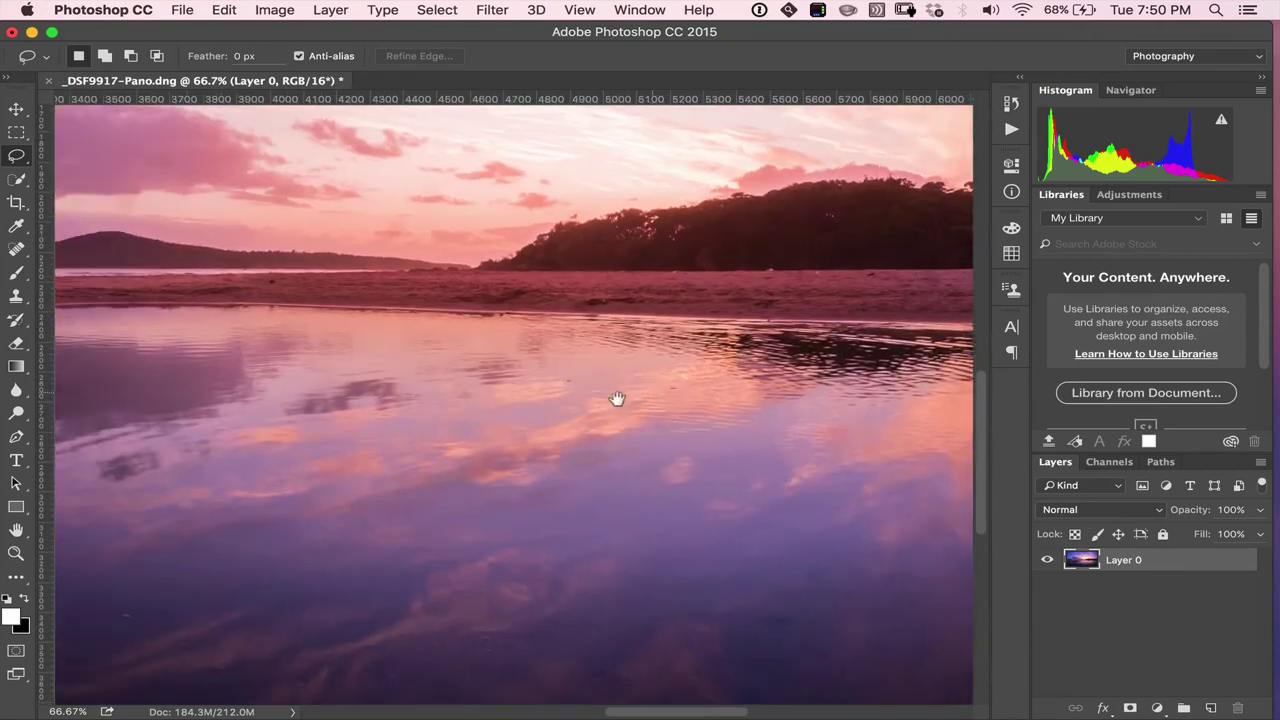
pyautogui.scroll(-10, 654, 437)
pyautogui.scroll(-2, 670, 382)
pyautogui.scroll(3, 600, 378)
pyautogui.hscroll(-2, 600, 378)
pyautogui.scroll(-4, 535, 377)
pyautogui.scroll(-1, 535, 377)
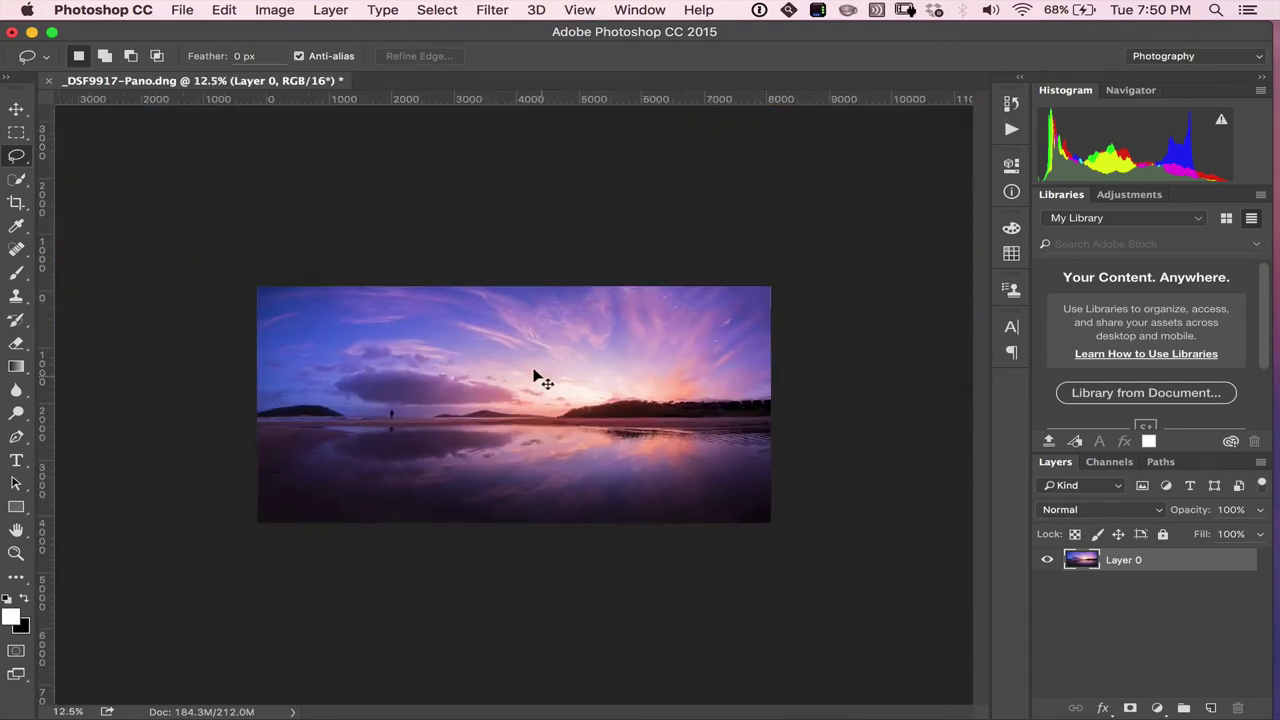
pyautogui.scroll(1, 535, 377)
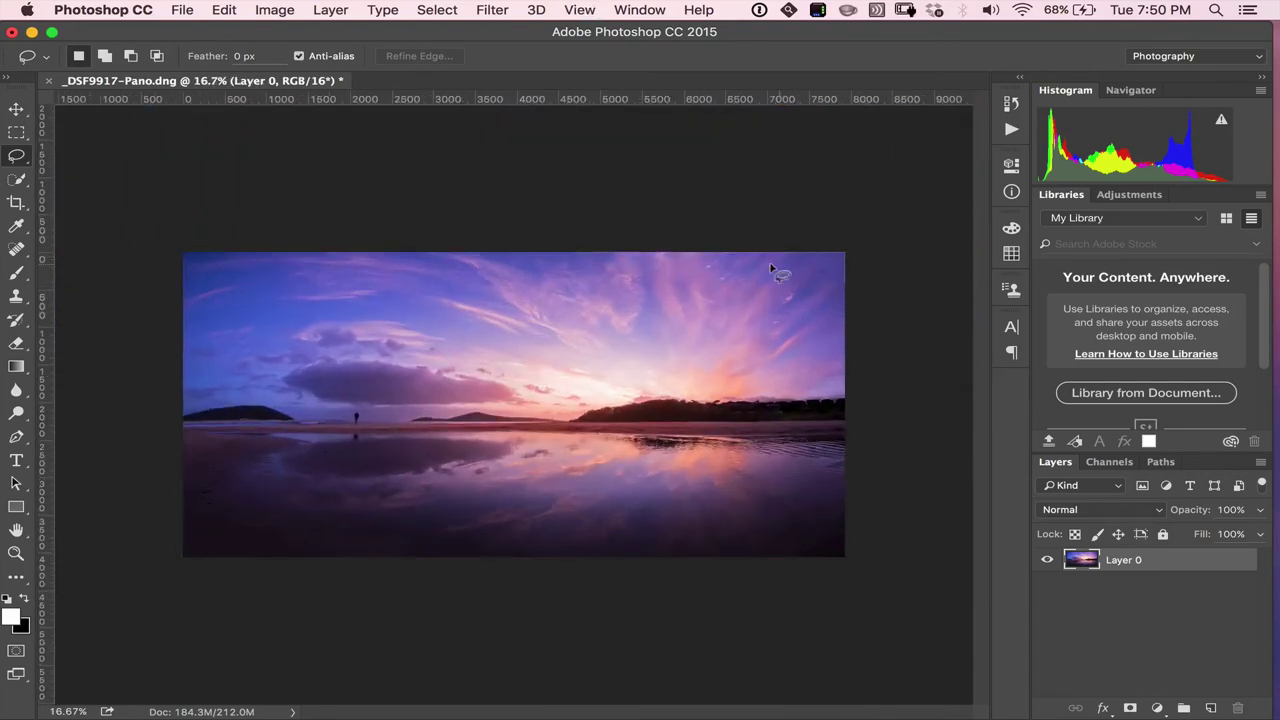
pyautogui.press('super+s')
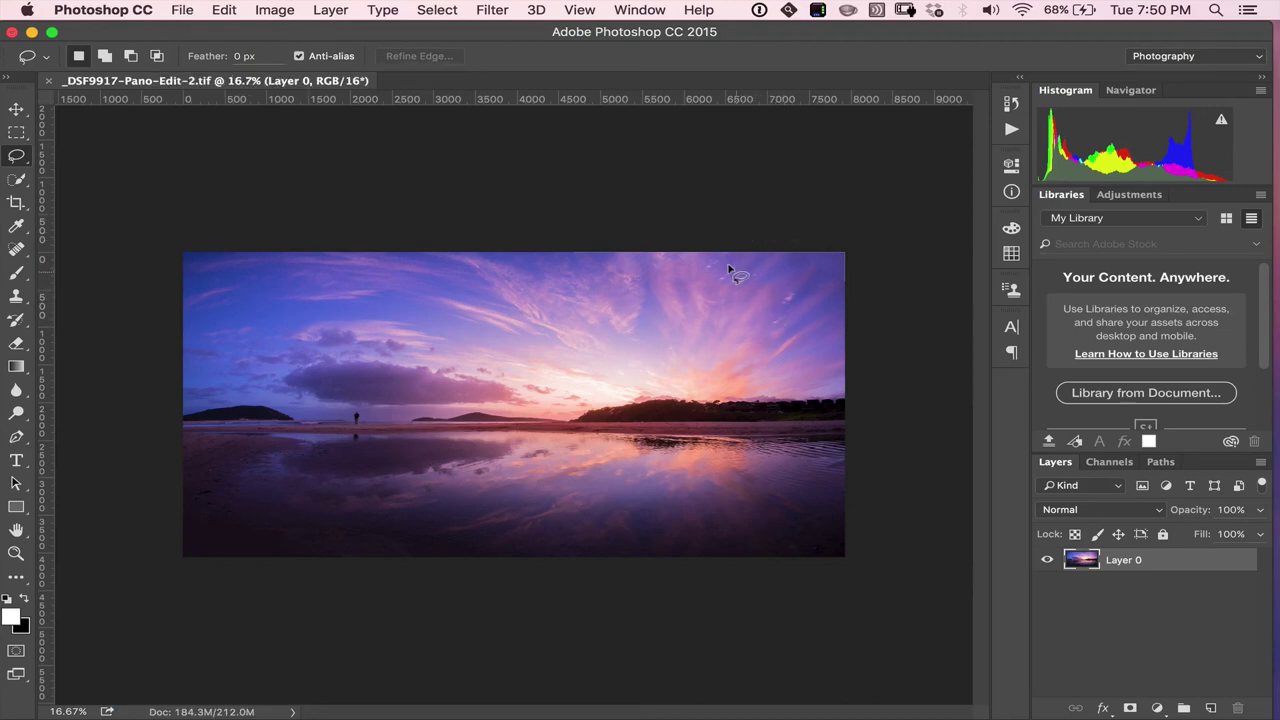
# - Return to Lightroom and flip between the original DNG and edited TIF, ending on the TIF
pyautogui.press('super+Tab')
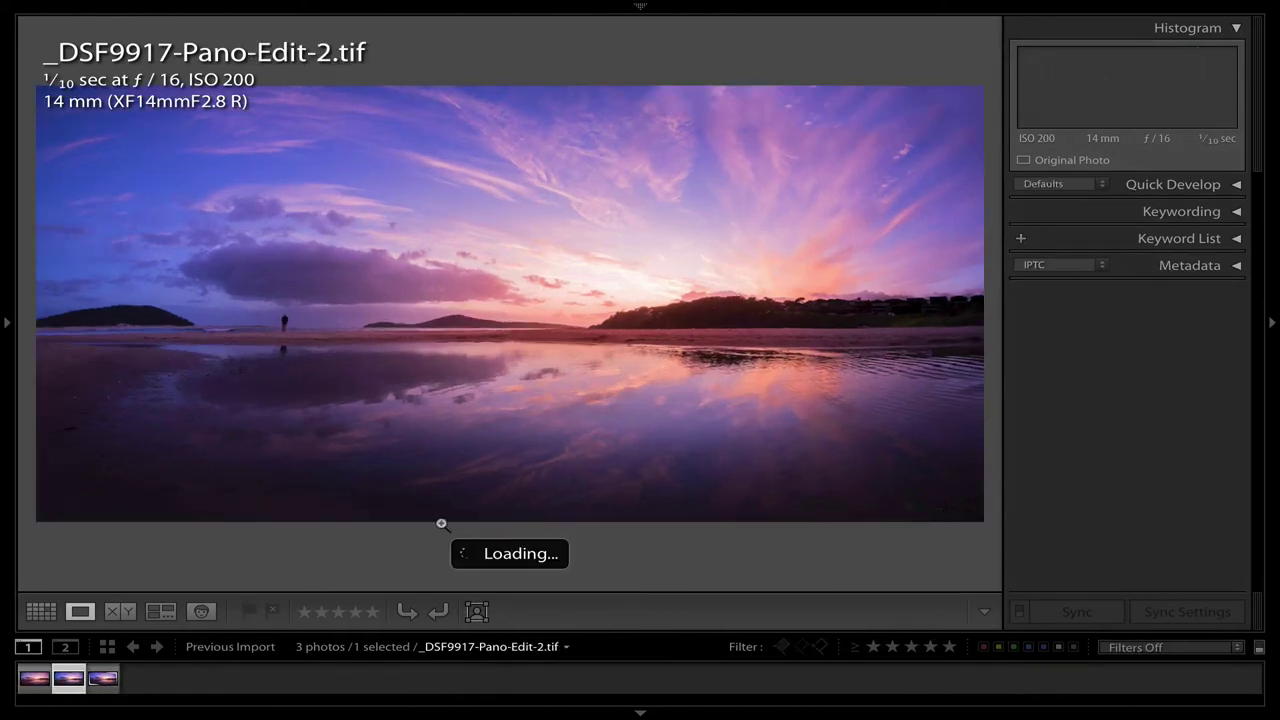
pyautogui.press('Left')
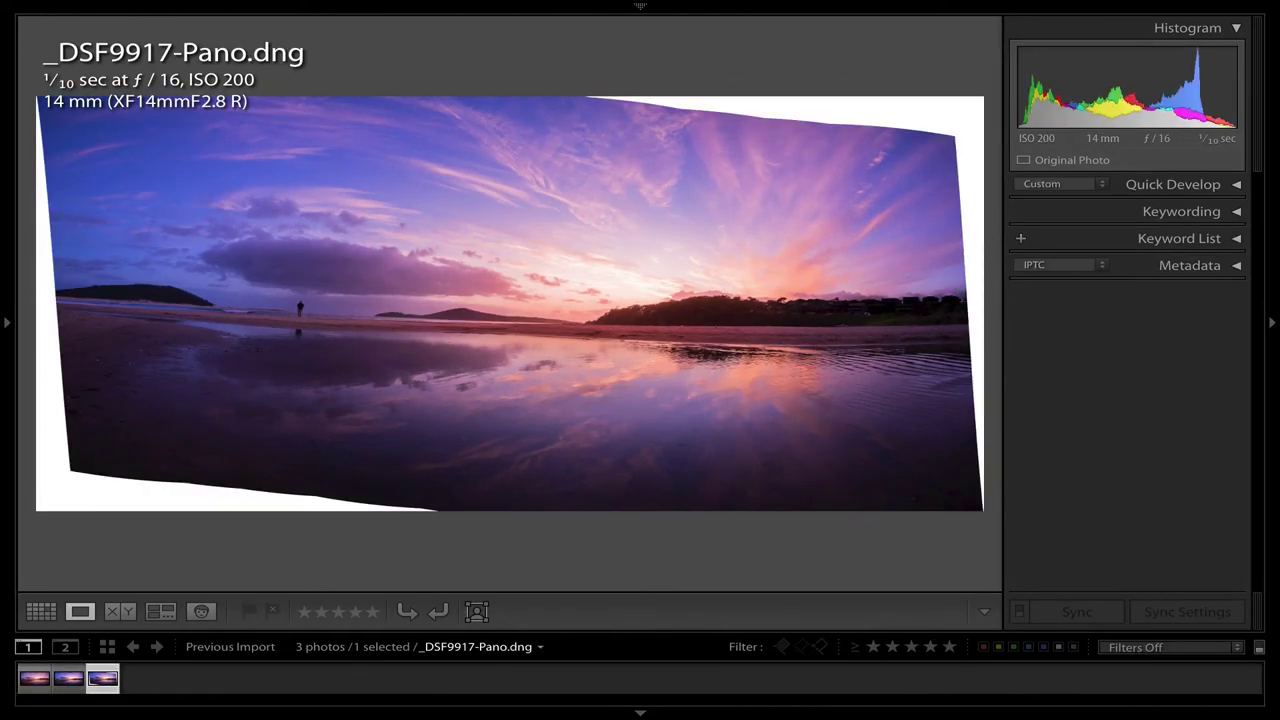
pyautogui.press('Right')
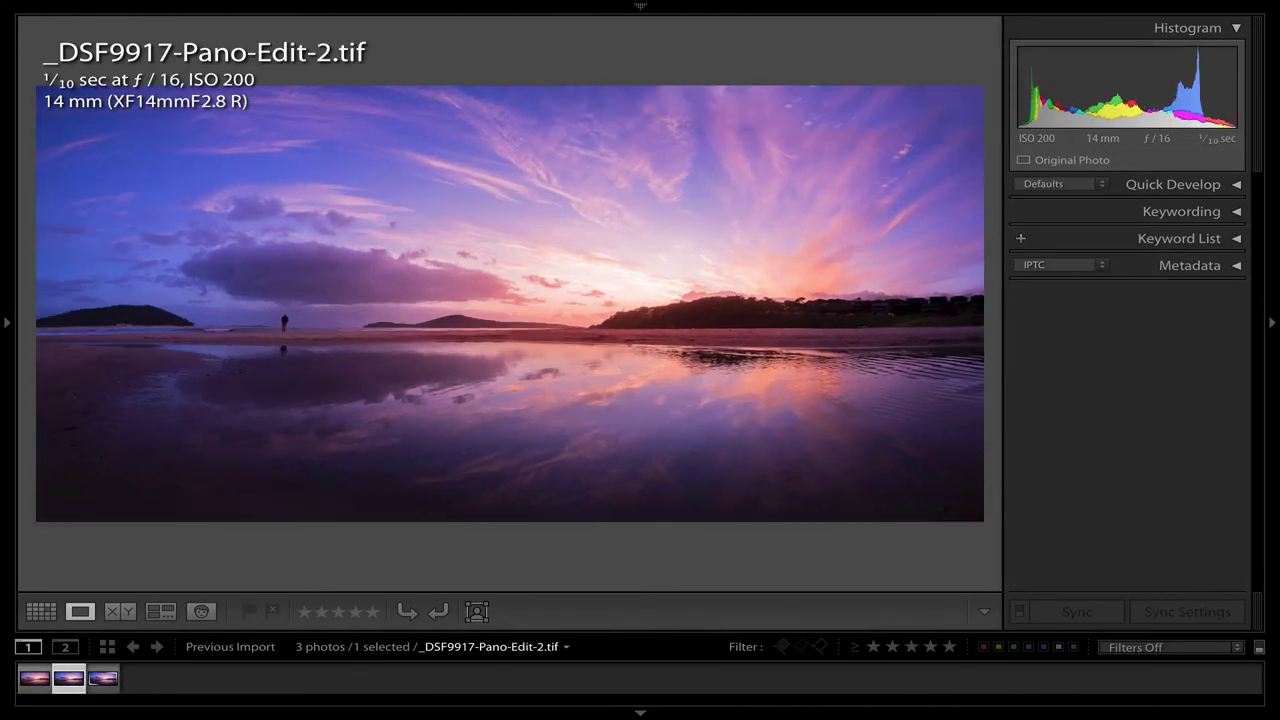